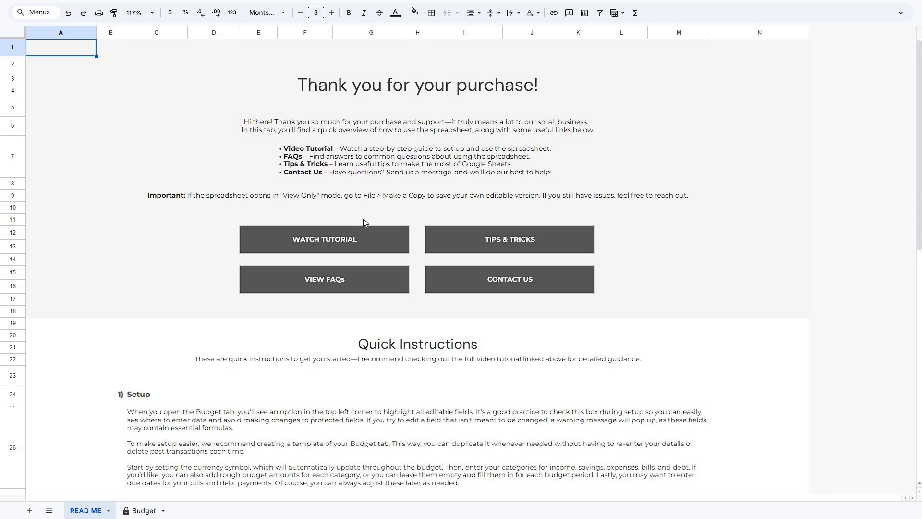
# Examine the READ ME sheet's help links, quick instructions, important information and the New Template link
pyautogui.click(366, 236)
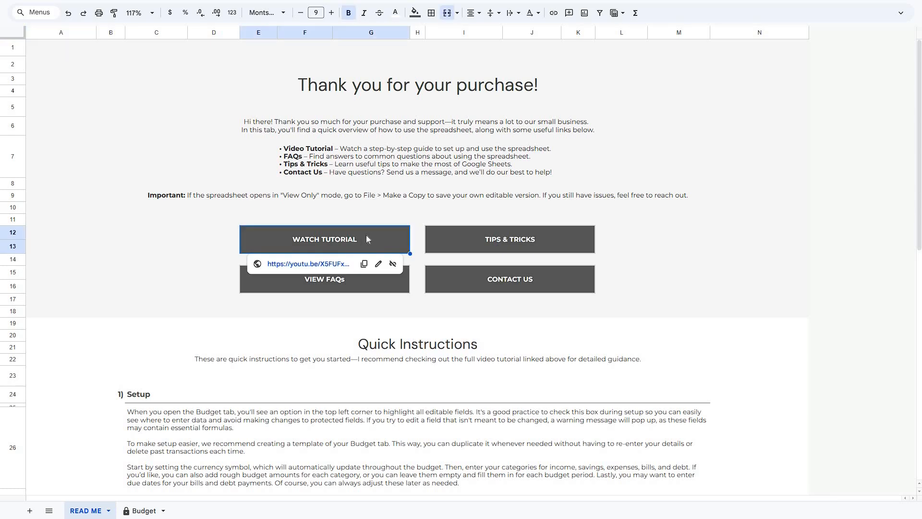
pyautogui.click(448, 243)
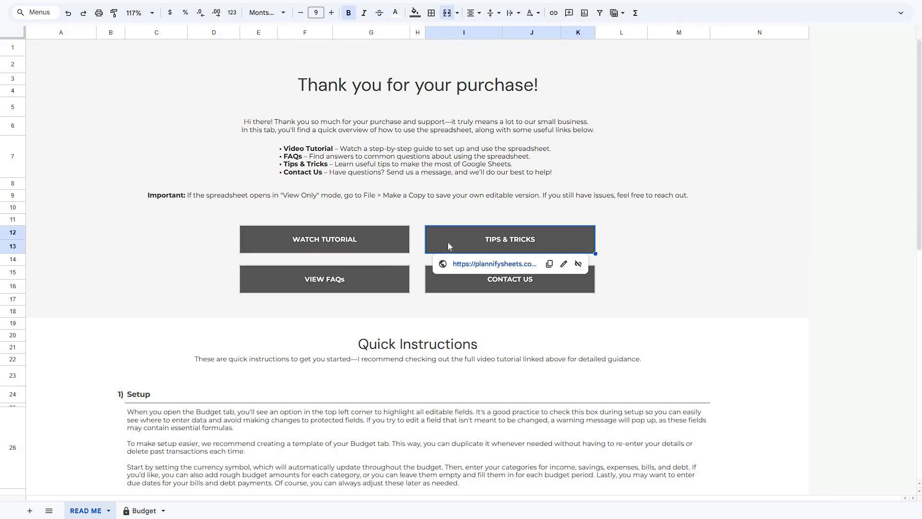
pyautogui.click(396, 280)
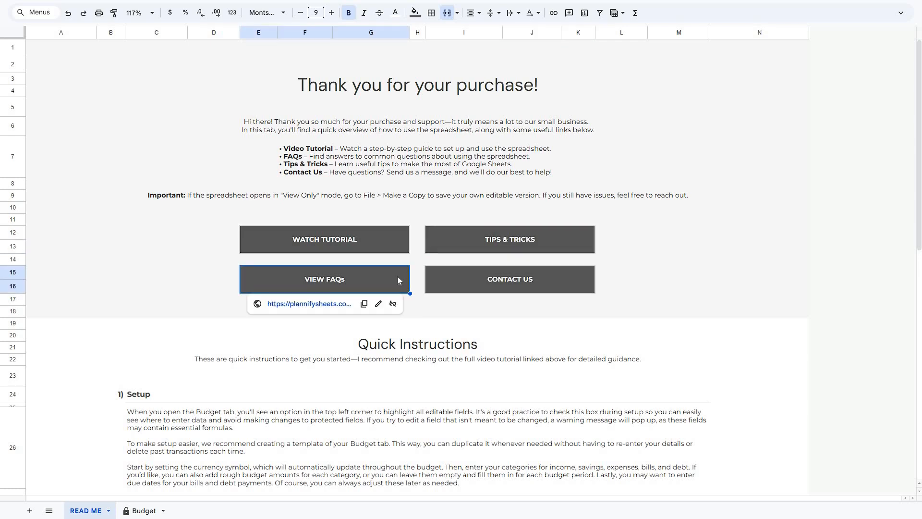
pyautogui.click(465, 276)
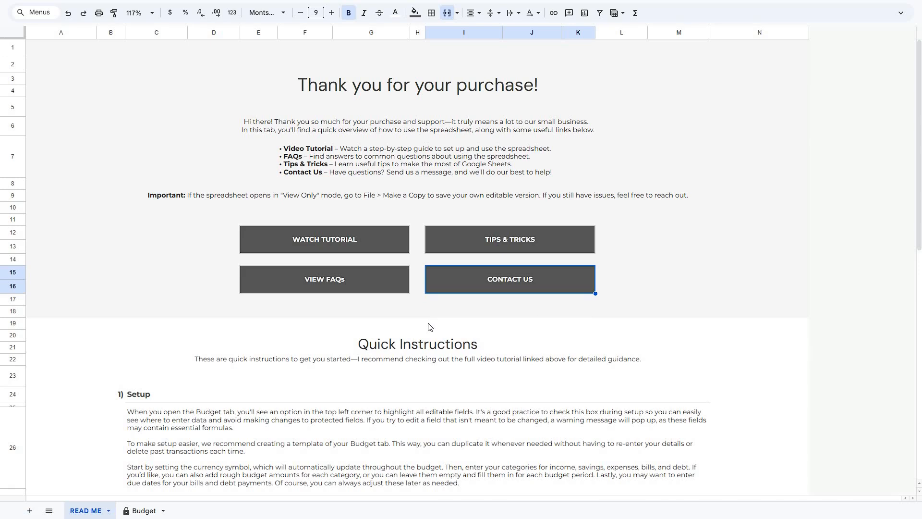
pyautogui.scroll(-6, 430, 327)
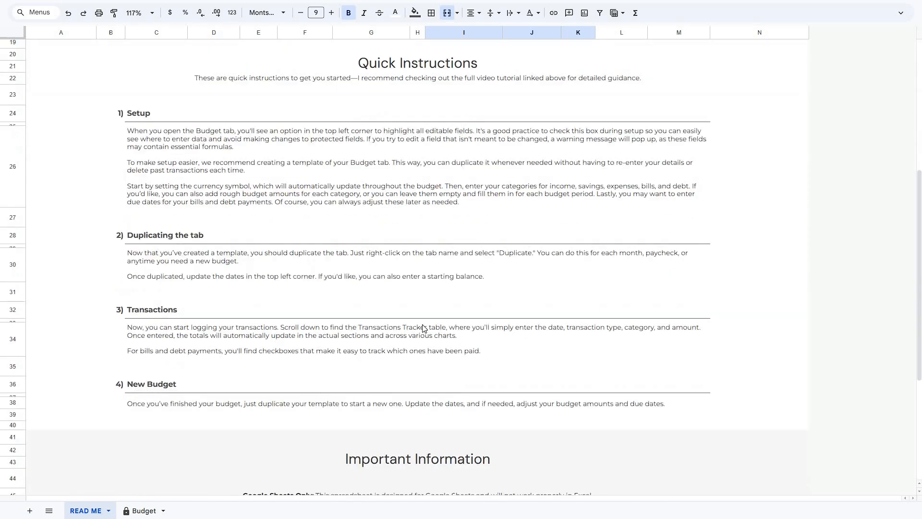
pyautogui.scroll(-4, 423, 328)
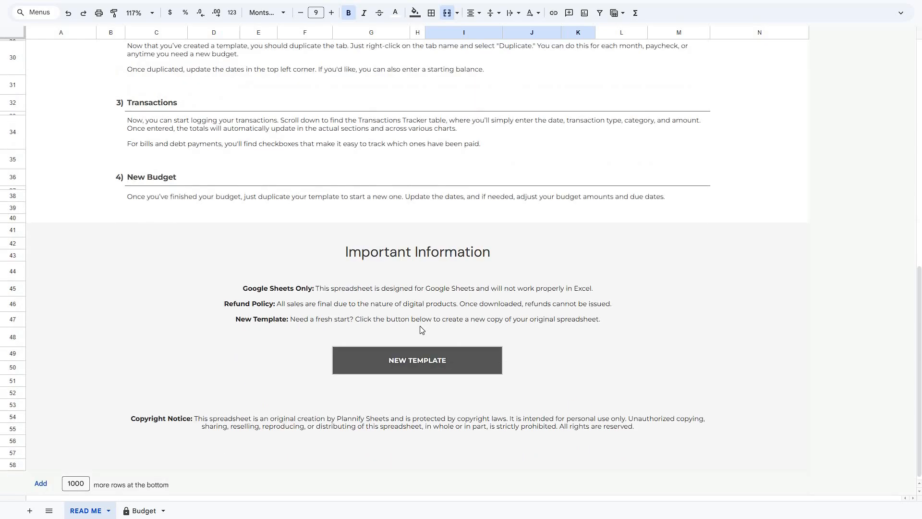
pyautogui.click(430, 358)
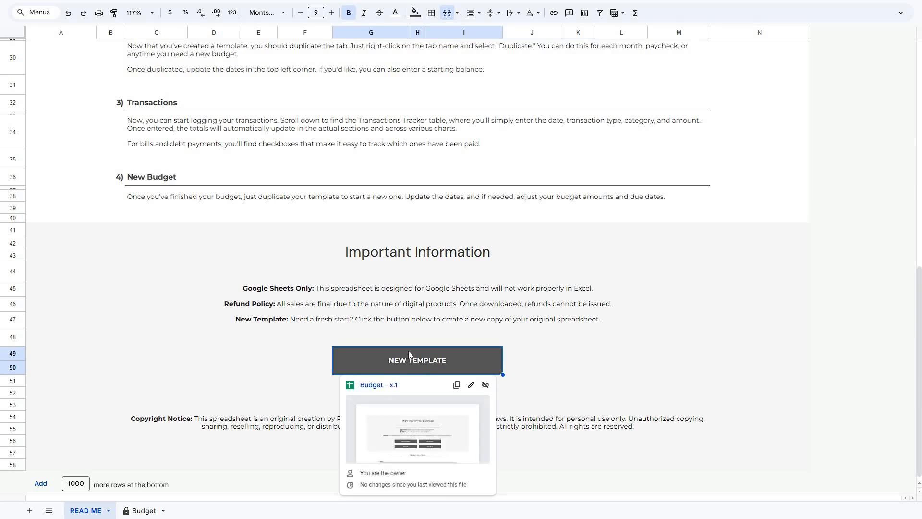
pyautogui.click(267, 357)
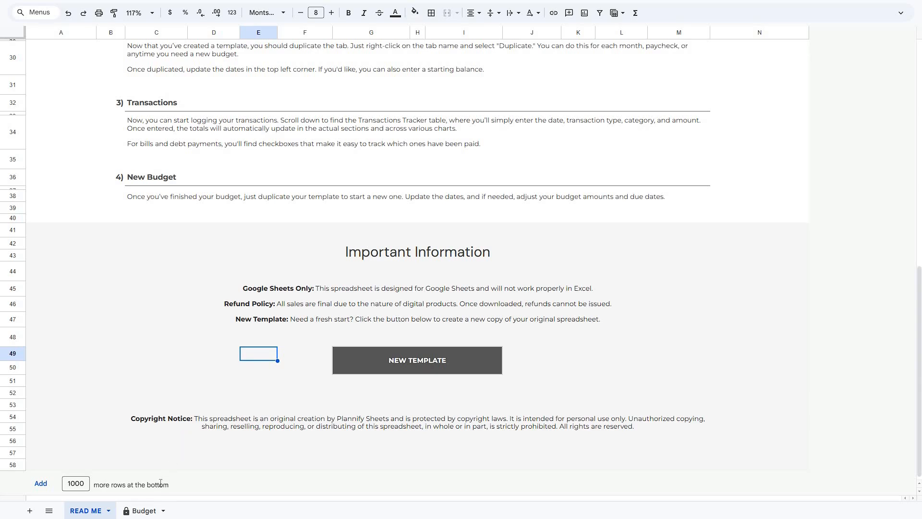
# Switch to the Budget sheet and turn on marking of the fields where info can be entered
pyautogui.click(152, 506)
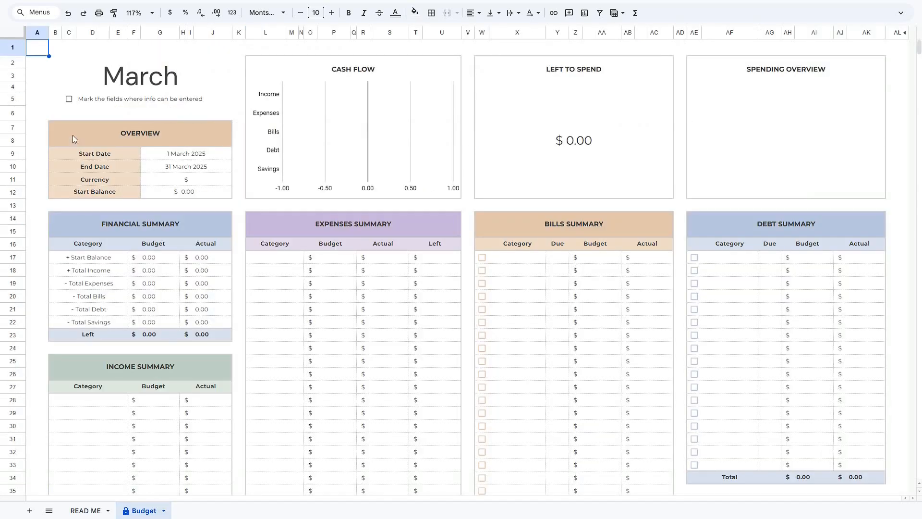
pyautogui.click(69, 99)
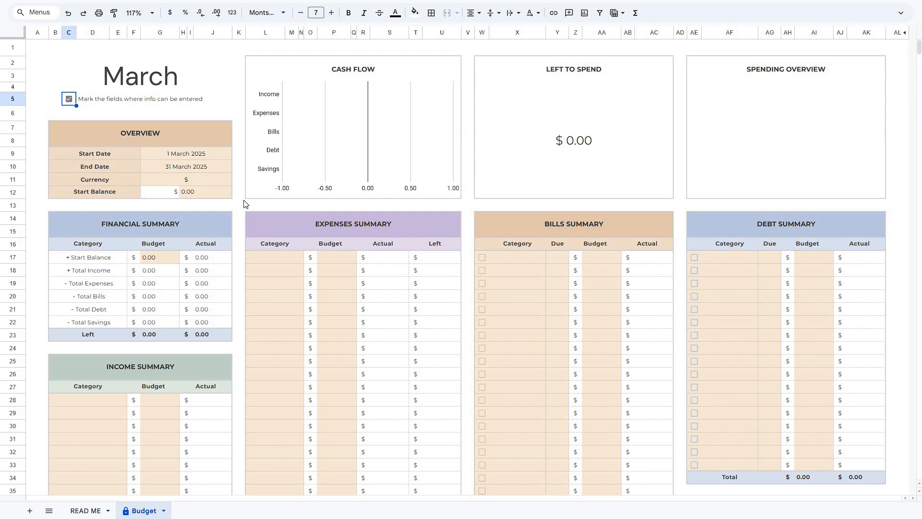
# Try to clear the protected cell J13 below the Overview table, and cancel the edit
pyautogui.click(220, 206)
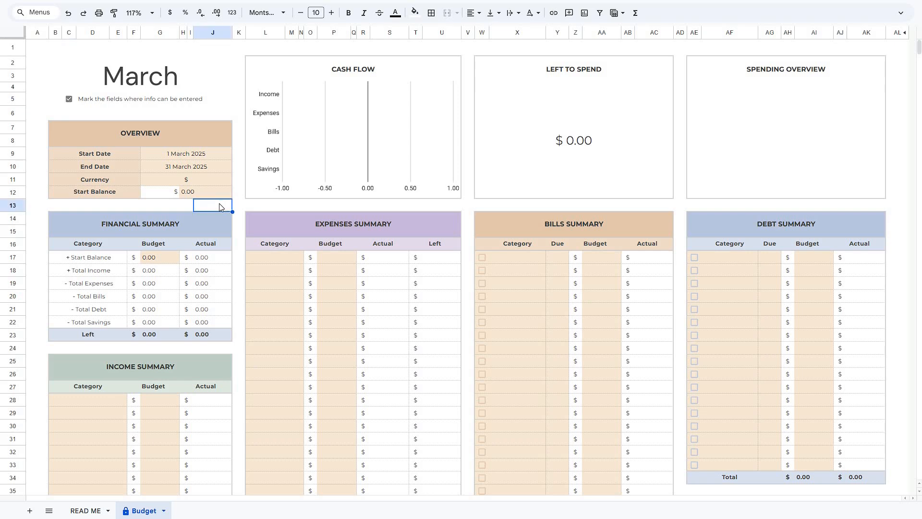
pyautogui.press('Delete')
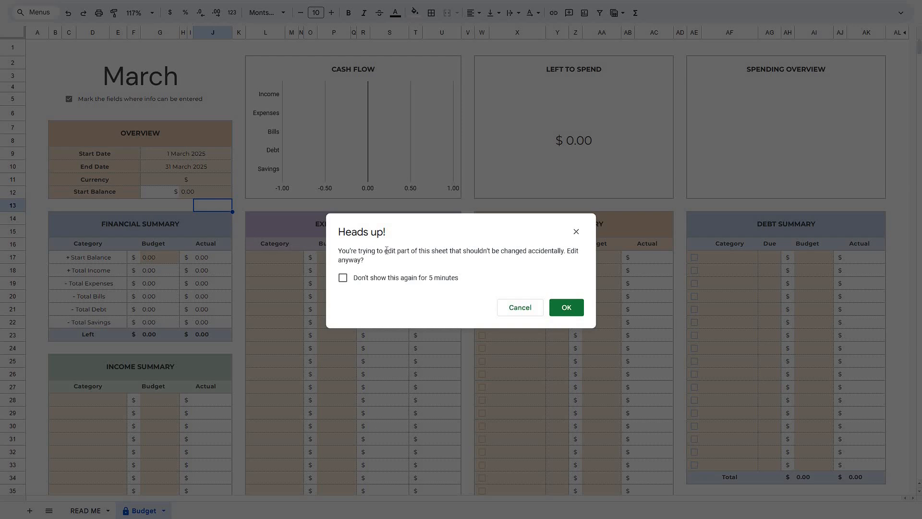
pyautogui.click(516, 317)
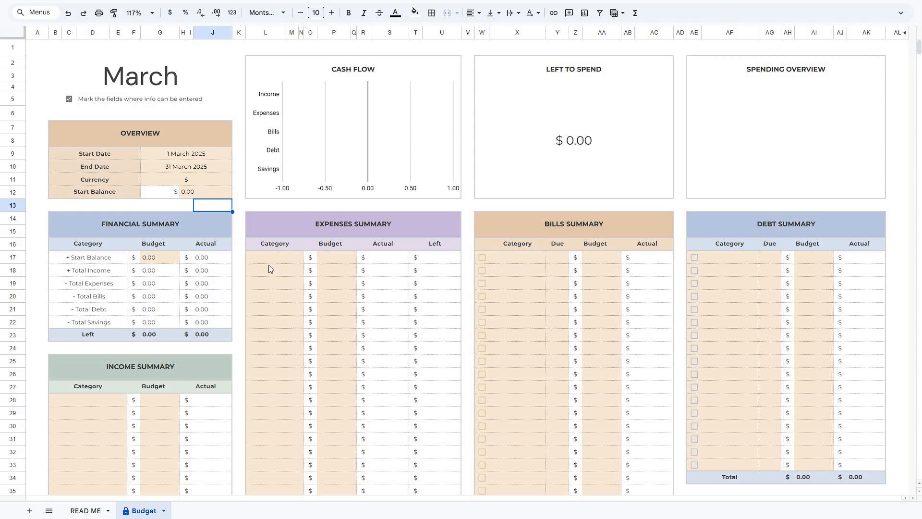
# Open the Overview table's Currency symbol for editing
pyautogui.click(218, 181)
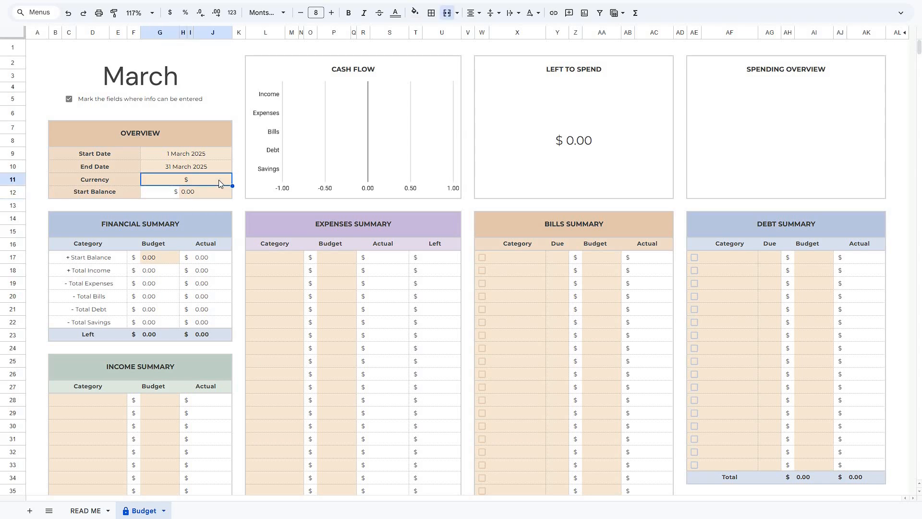
pyautogui.doubleClick(219, 180)
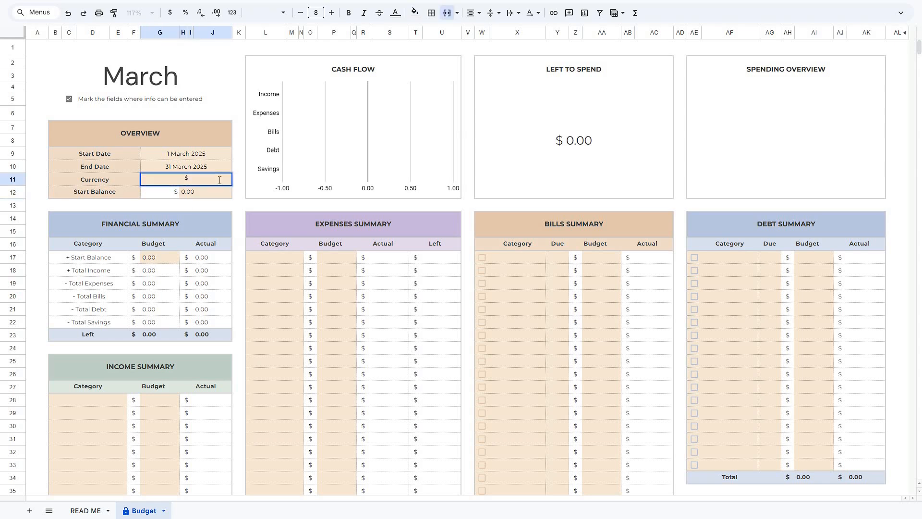
pyautogui.press('Return')
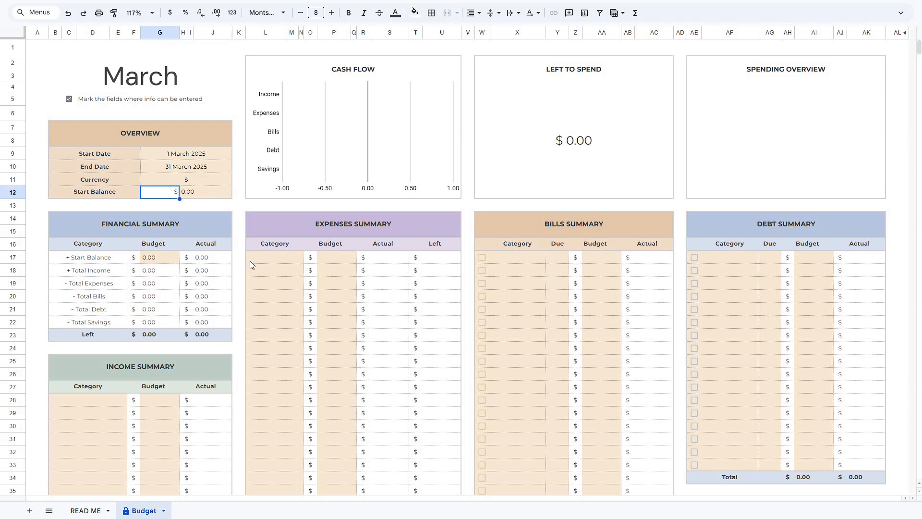
# Enter the income categories Paycheck #1, Paycheck #2 and Bonus in the Income Summary
pyautogui.scroll(-4, 246, 265)
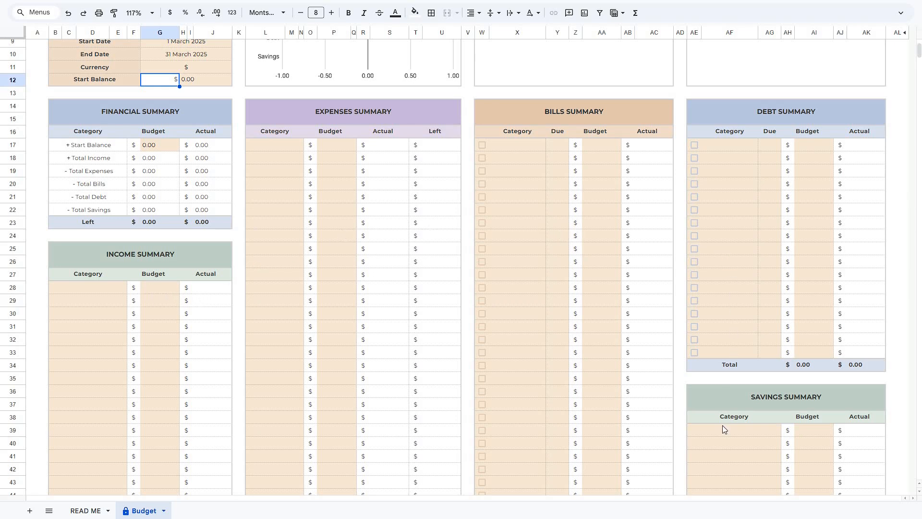
pyautogui.click(123, 290)
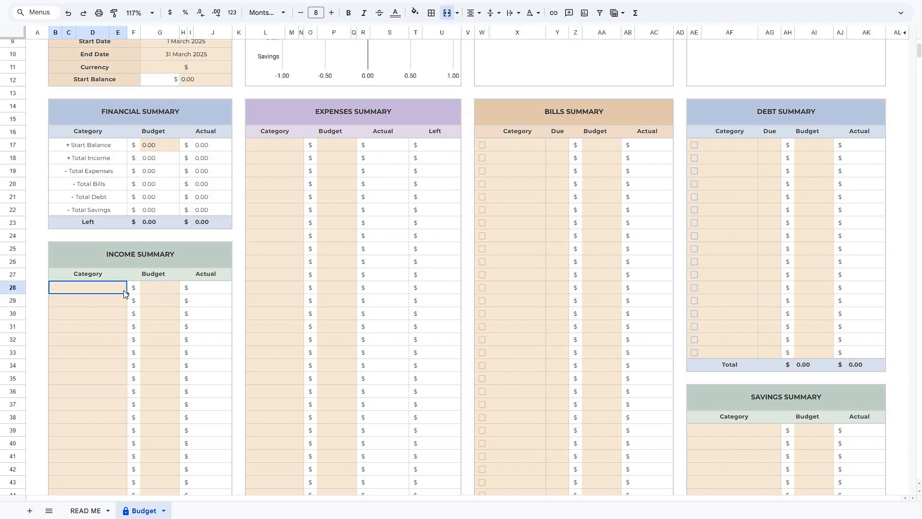
pyautogui.write('Paycheck #1')
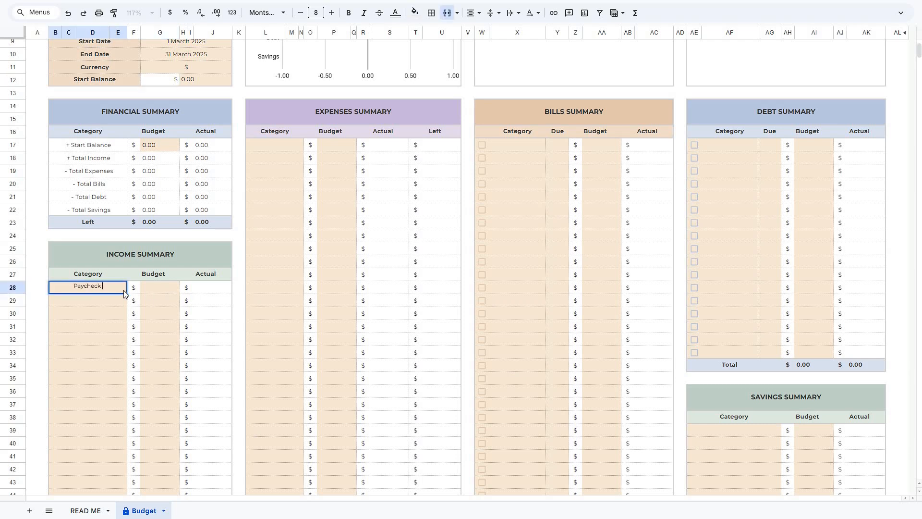
pyautogui.press('Return')
pyautogui.write('Paycheck #2')
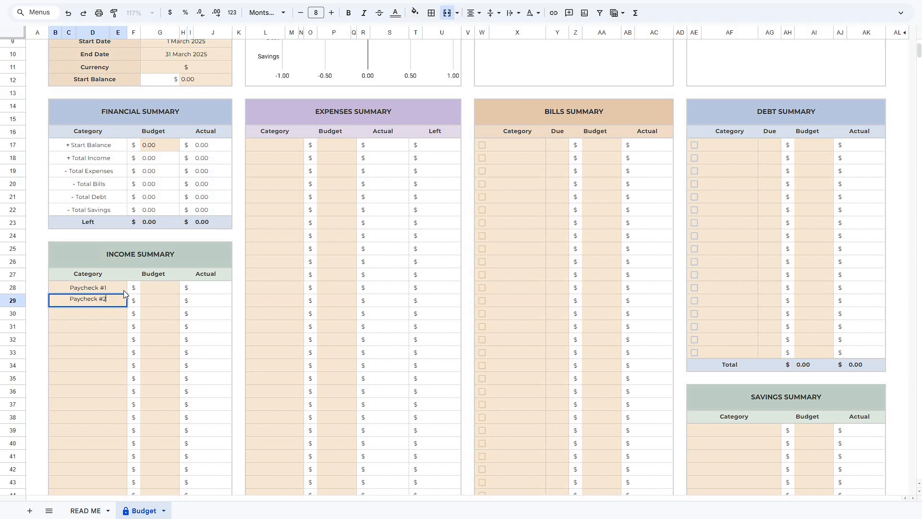
pyautogui.press('Return')
pyautogui.write('Bonus')
pyautogui.press('Return')
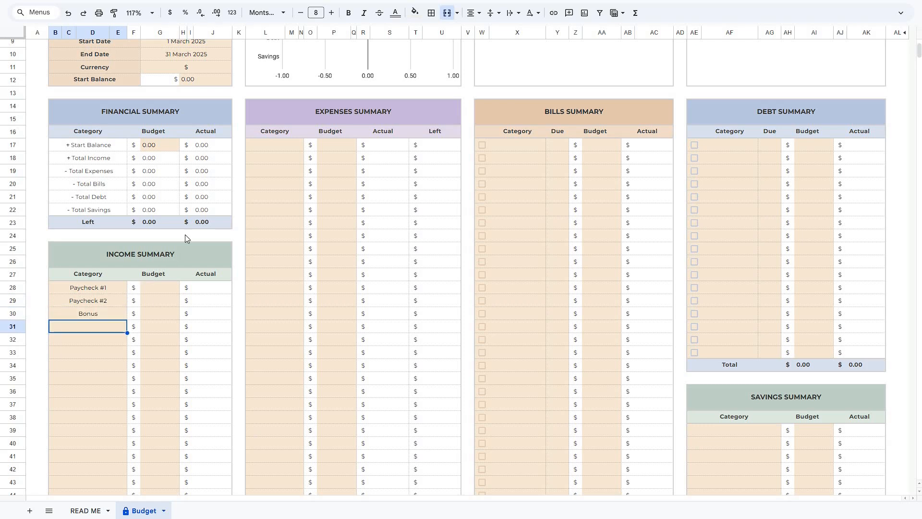
# Enter the expense categories Groceries, Transport, Fuel, Clothes and Dining Out in the Expenses Summary
pyautogui.click(287, 149)
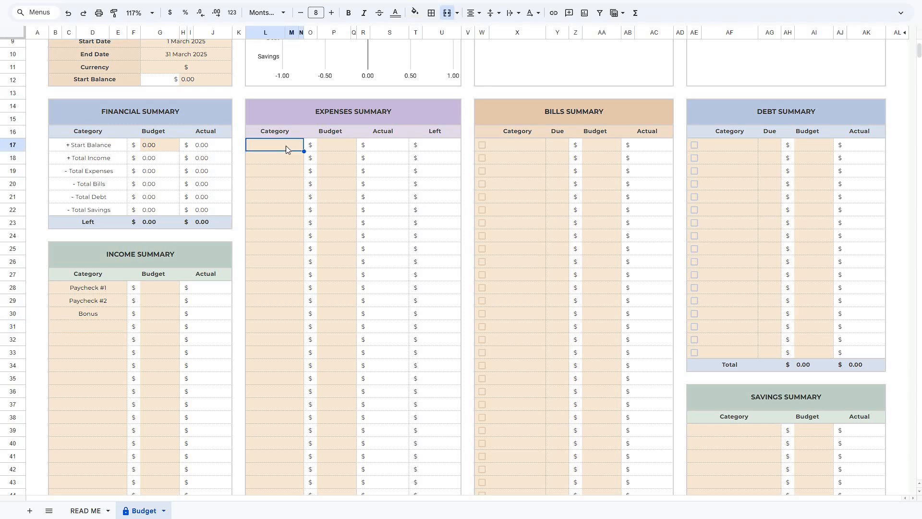
pyautogui.write('Groceries')
pyautogui.press('Return')
pyautogui.write('Transport')
pyautogui.press('Return')
pyautogui.write('Fuel')
pyautogui.press('Return')
pyautogui.write('Clothes Dining Out')
pyautogui.press('Return')
# Enter the bill categories Rent, Electricity, Gas, Water and Phone in the Bills Summary
pyautogui.click(529, 147)
pyautogui.write('Rent Electricity Gas Water Phone')
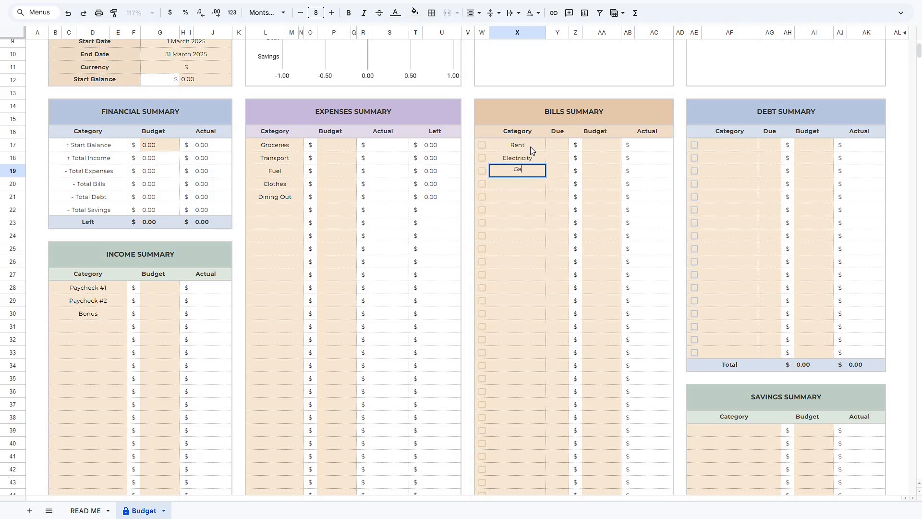
pyautogui.press('Return')
# Enter the debt categories Credit Card 1, Credit Card 2, Student Loan and Personal Loan in the Debt Summary
pyautogui.click(748, 142)
pyautogui.write('Credit Card 1 Credit Card 2 Student Loan Persona')
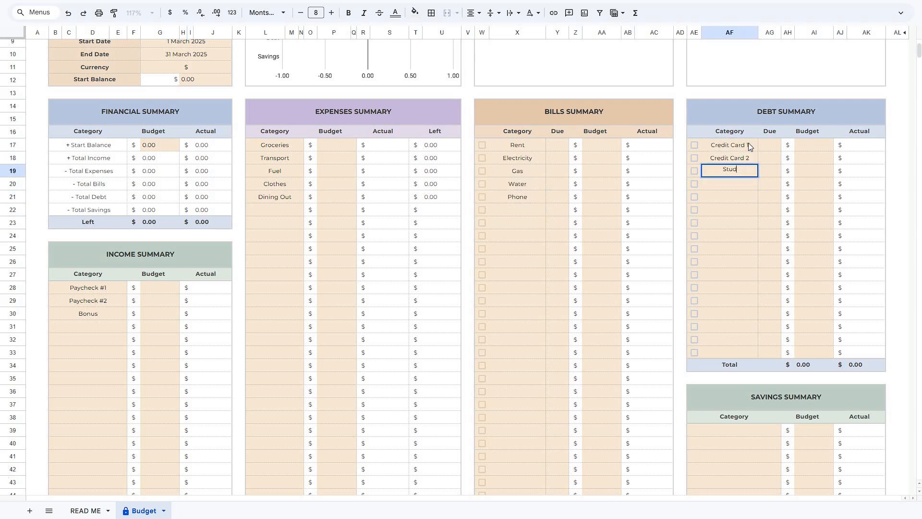
pyautogui.write('l Loan')
pyautogui.press('Return')
# Enter the savings categories Wedding, Car, Renovation and Emergency Fund in the Savings Summary
pyautogui.scroll(-6, 776, 165)
pyautogui.click(759, 151)
pyautogui.write('Wedding Car Renovation Emergency')
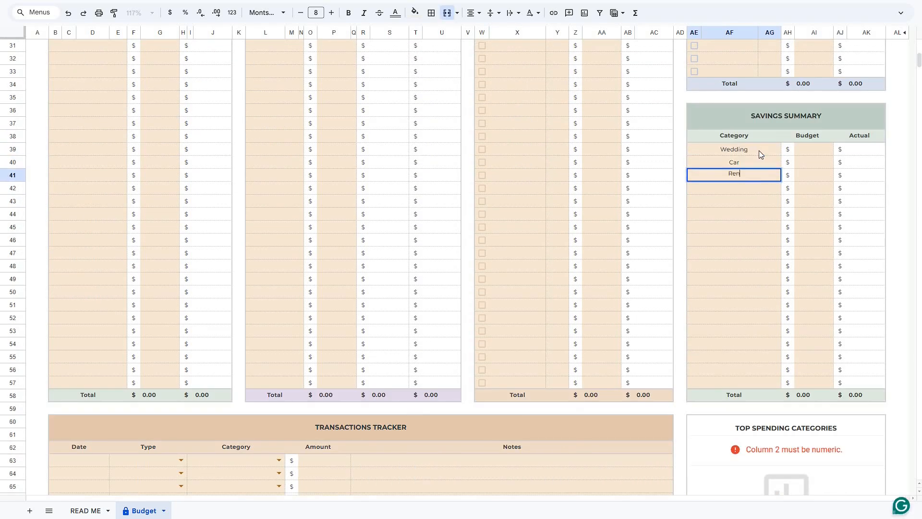
pyautogui.write(' Fund')
pyautogui.press('Return')
# Set the income budget amounts to 2500 for Paycheck #1, 1500 for Paycheck #2 and 500 for Bonus
pyautogui.scroll(8, 756, 198)
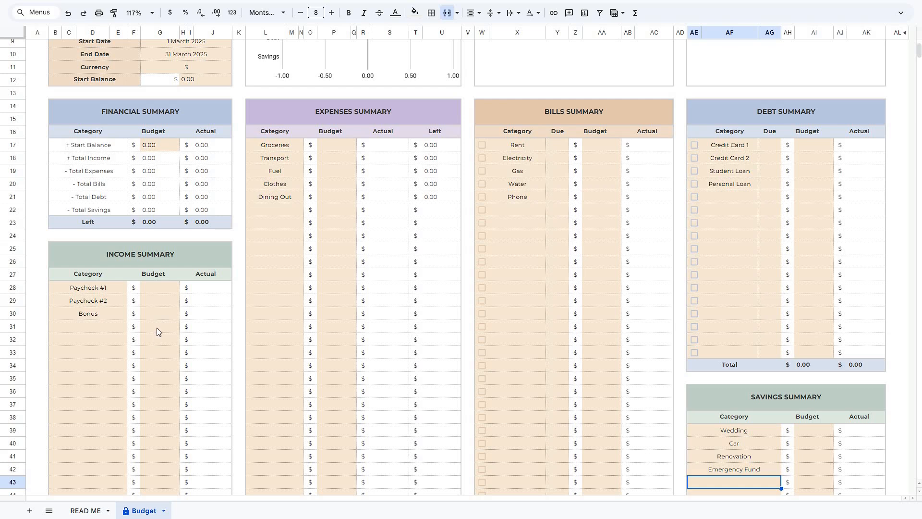
pyautogui.click(176, 290)
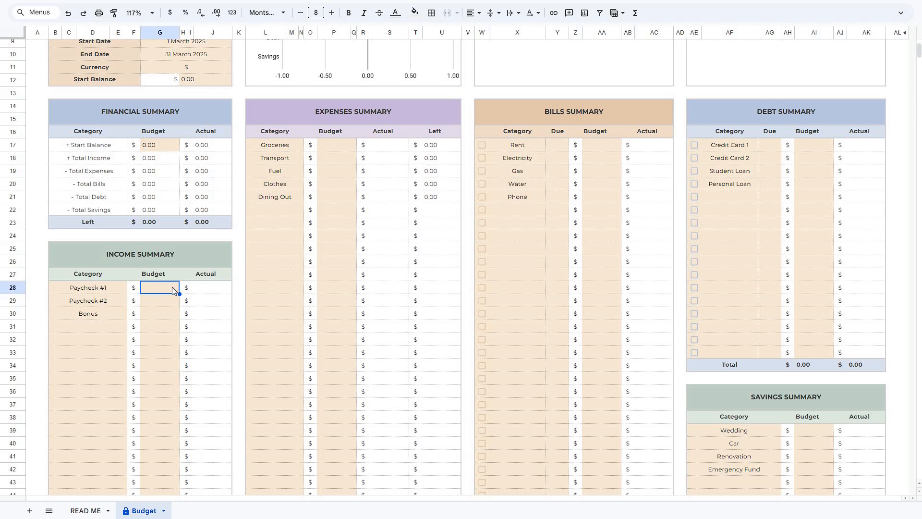
pyautogui.write('2500')
pyautogui.press('Return')
pyautogui.write('1500')
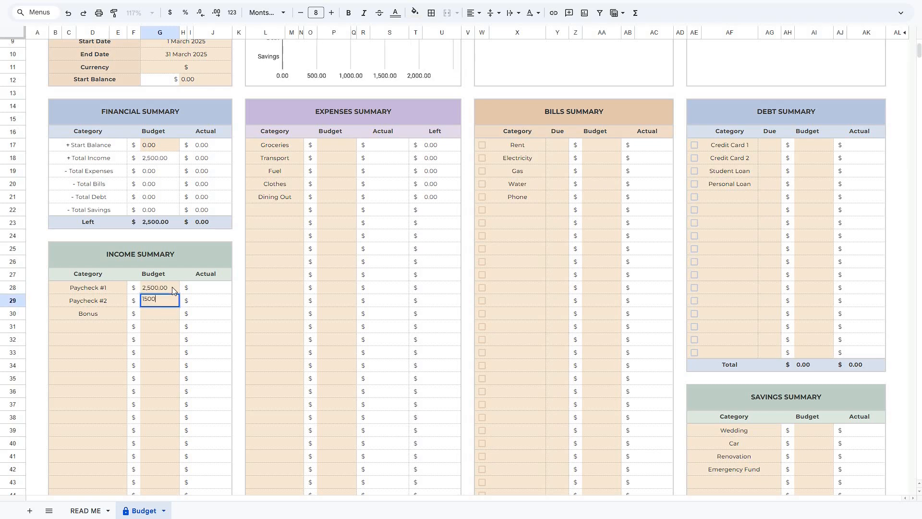
pyautogui.press('Return')
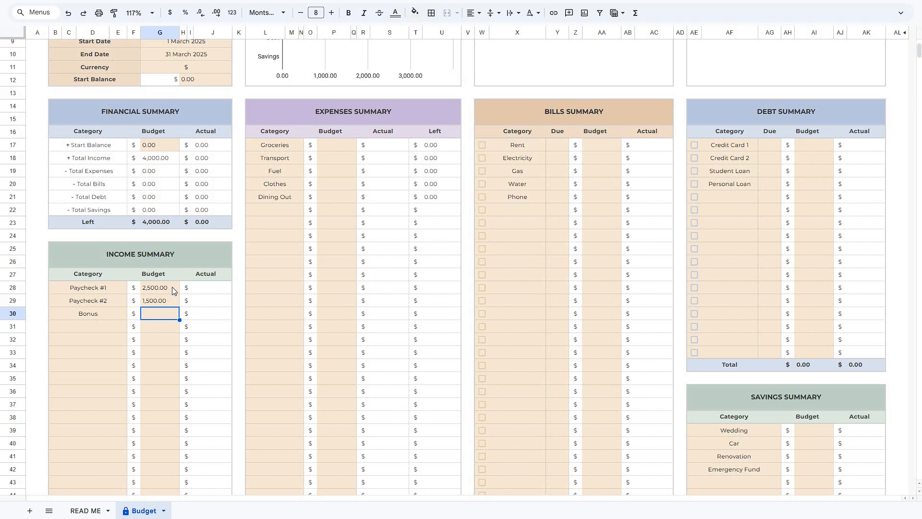
pyautogui.write('500')
pyautogui.press('Return')
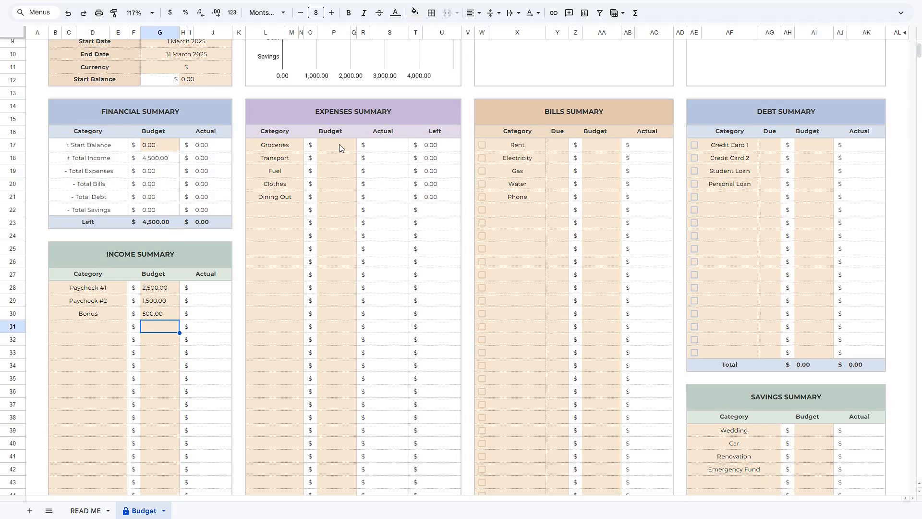
# Set the expense budgets to 700 for Groceries, 100 for Transport, 120 for Fuel, 60 for Clothes and 50 for Dining Out
pyautogui.click(351, 144)
pyautogui.write('700')
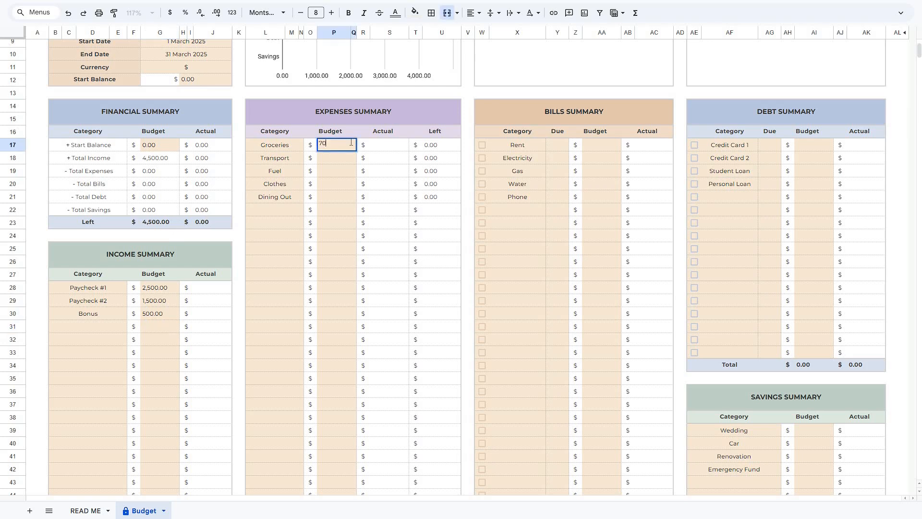
pyautogui.press('Return')
pyautogui.write('100')
pyautogui.press('Return')
pyautogui.write('120')
pyautogui.press('Return')
pyautogui.write('60')
pyautogui.press('Return')
pyautogui.write('50')
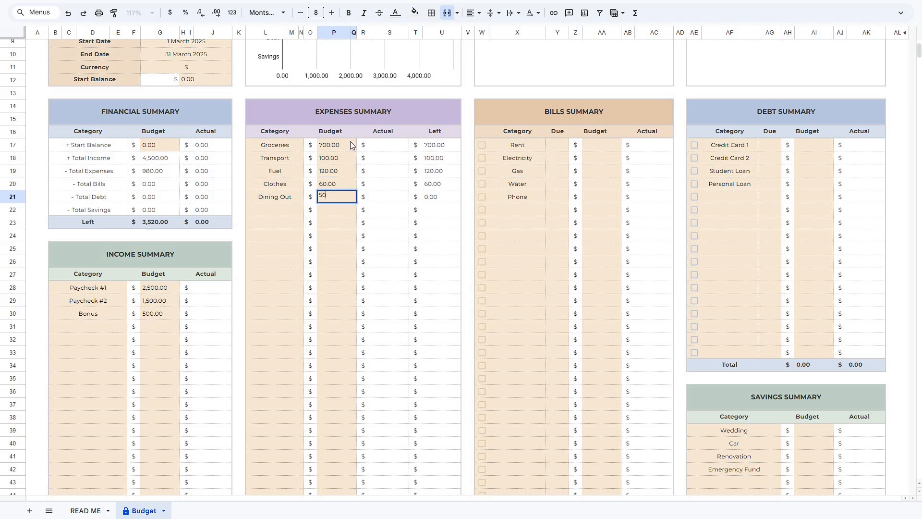
pyautogui.press('Return')
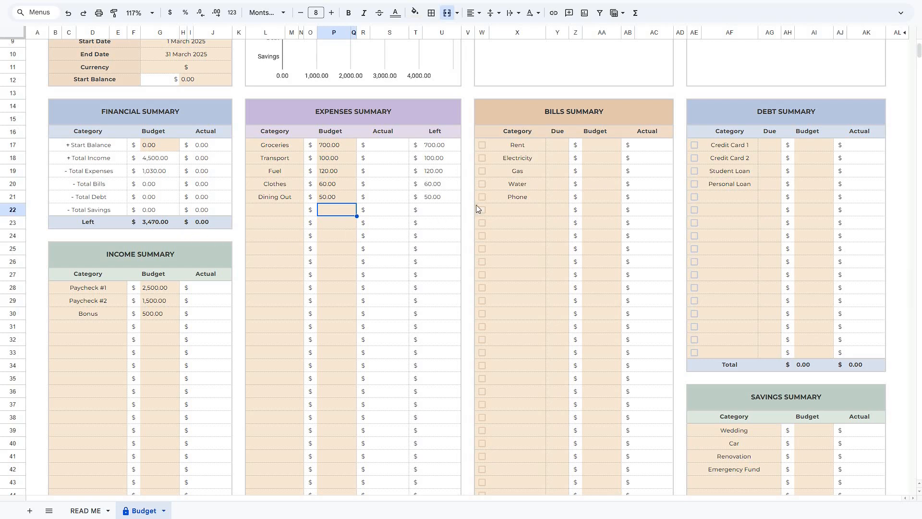
# Enter budgets of 1000, 90, 120, 50 and 40 for the bills and 100, 150, 300 and 200 for the debts, in listed order
pyautogui.click(615, 143)
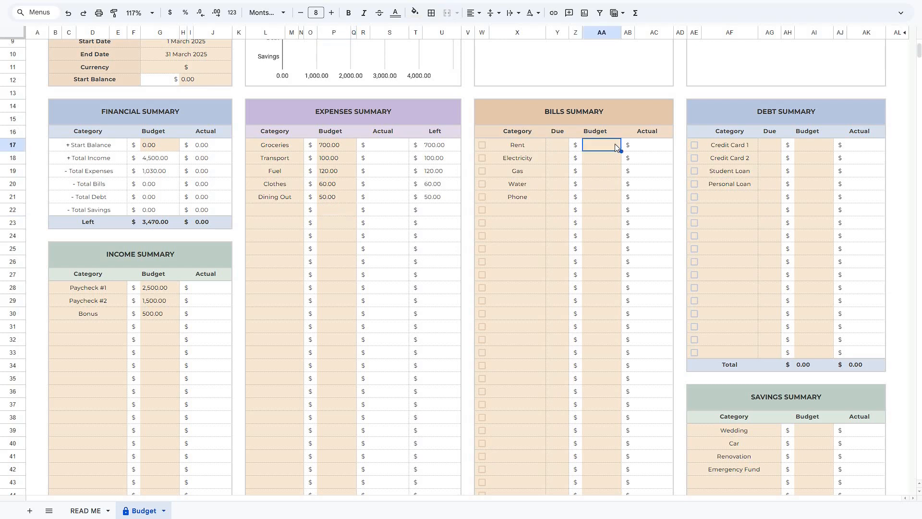
pyautogui.write('1000 90 120 50 40')
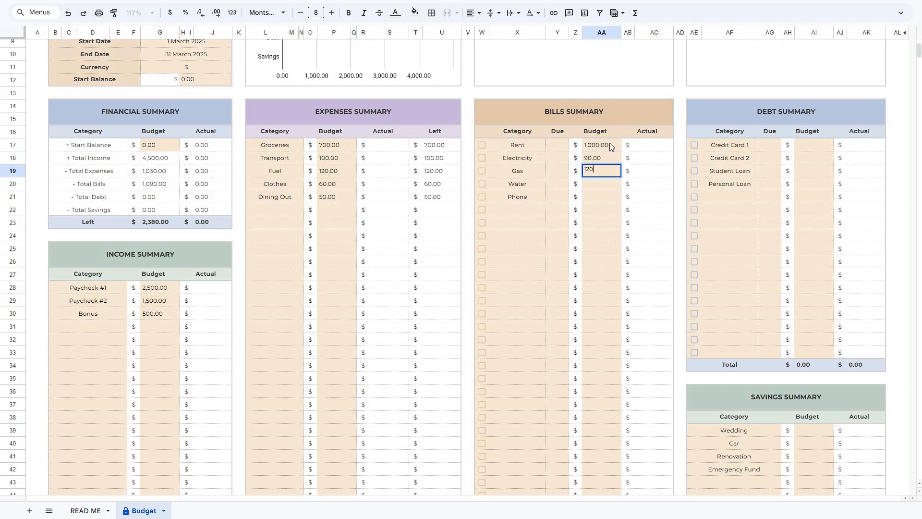
pyautogui.click(819, 145)
pyautogui.write('100 150 300 200')
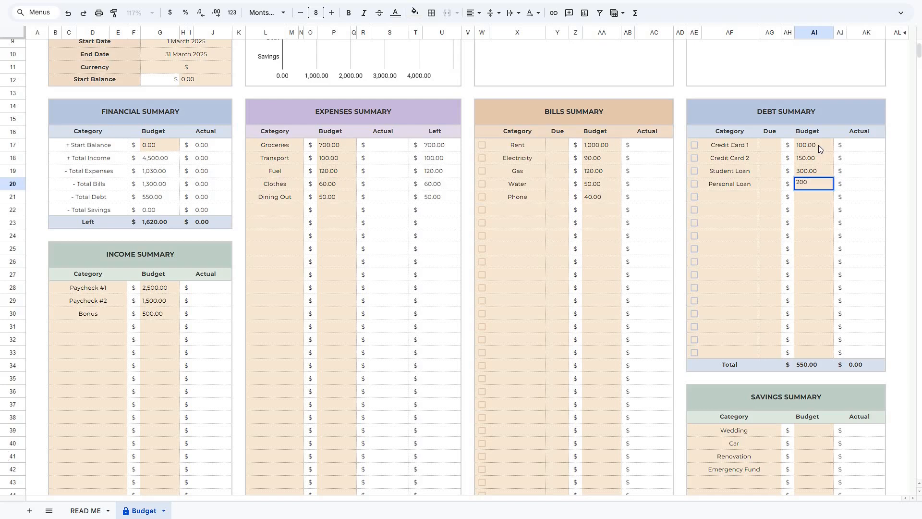
# Set the savings budgets to 500 for Wedding, 400 for Car, 250 for Renovation and 100 for Emergency Fund
pyautogui.scroll(-5, 819, 145)
pyautogui.click(827, 204)
pyautogui.write('500 400 250 100')
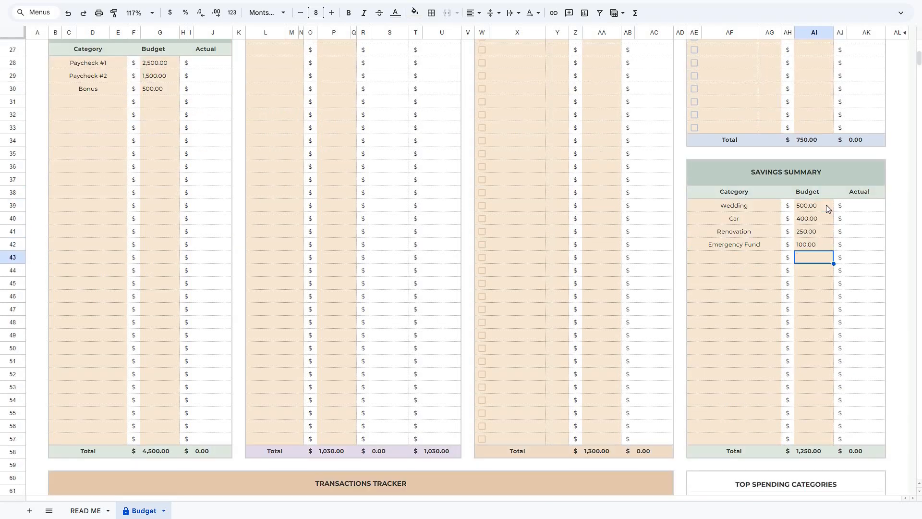
# Enter the bill due days: 2 for Rent, 15 for Electricity, 20 for Gas, 18 for Water and 15 for Phone
pyautogui.scroll(5, 816, 253)
pyautogui.click(560, 147)
pyautogui.write('2')
pyautogui.press('Return')
pyautogui.write('15')
pyautogui.press('Return')
pyautogui.write('20')
pyautogui.press('Return')
pyautogui.write('18')
pyautogui.press('Return')
pyautogui.write('15')
pyautogui.press('Return')
# Enter the debt due days: 6 for Credit Card 1, 13 for Credit Card 2, 20 for Student Loan and 14 for Personal Loan
pyautogui.click(767, 146)
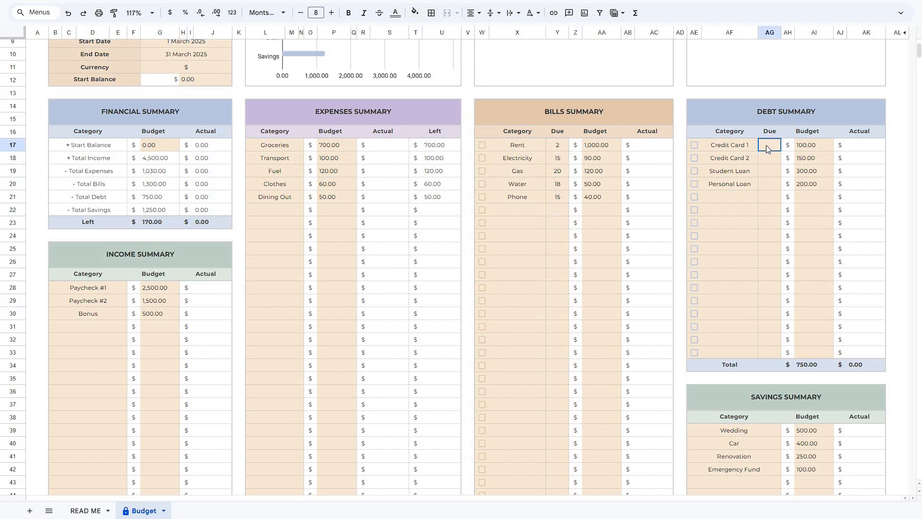
pyautogui.write('6')
pyautogui.press('Return')
pyautogui.write('13')
pyautogui.press('Return')
pyautogui.write('20')
pyautogui.press('Return')
pyautogui.write('14')
pyautogui.press('Return')
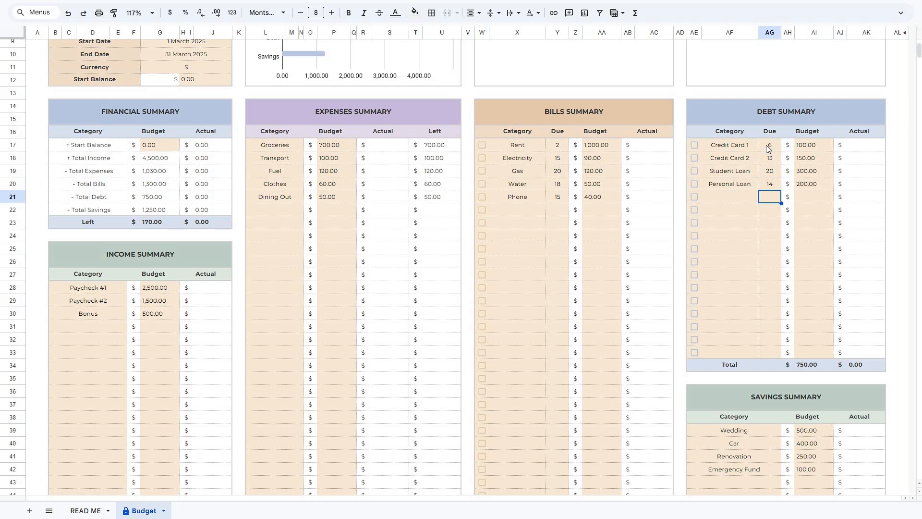
# Duplicate the Budget sheet and rename the copy "1 jan - 14 jan"
pyautogui.scroll(3, 684, 132)
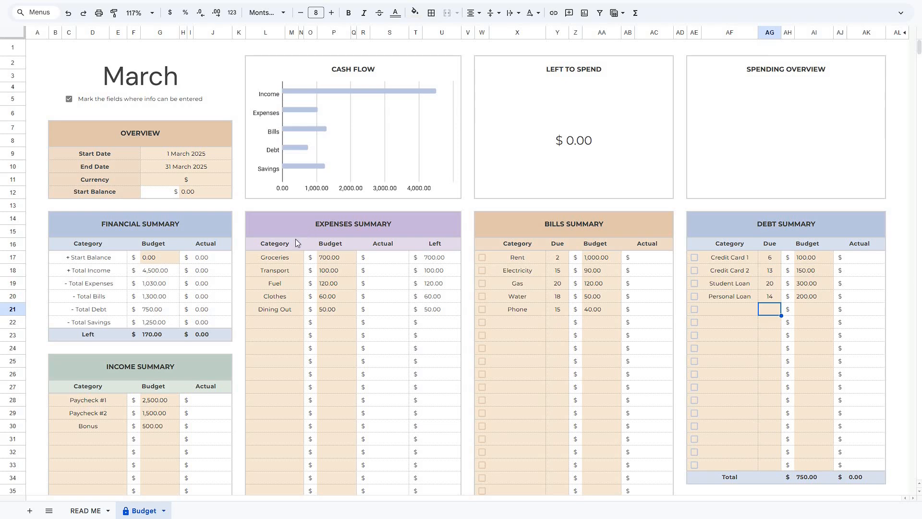
pyautogui.rightClick(146, 513)
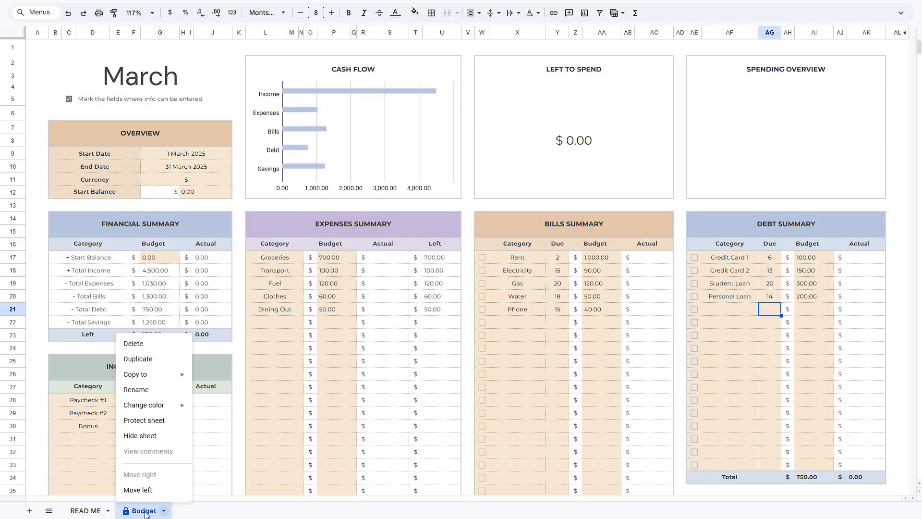
pyautogui.click(149, 360)
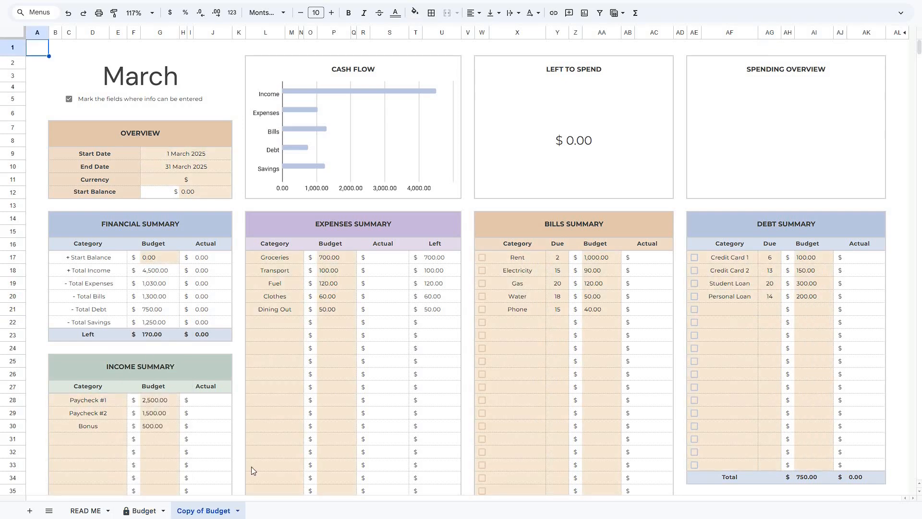
pyautogui.doubleClick(213, 511)
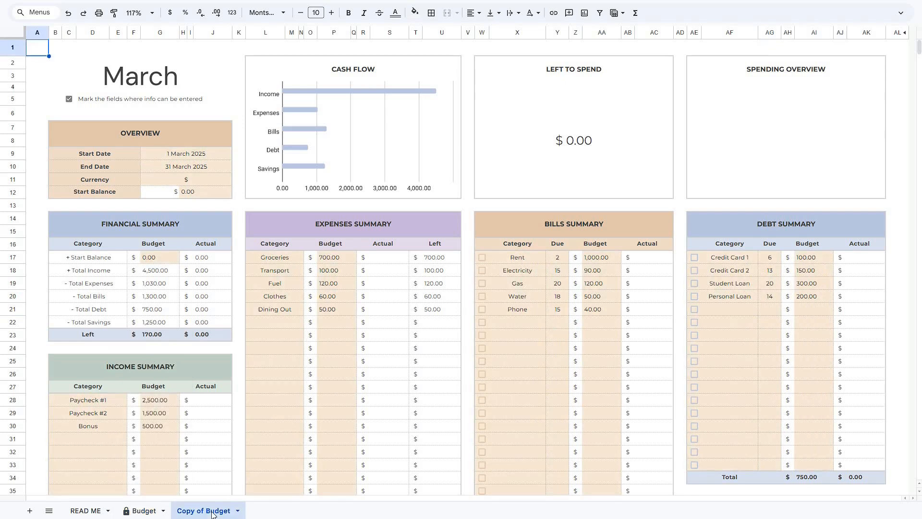
pyautogui.write('1 jan - 14 jan')
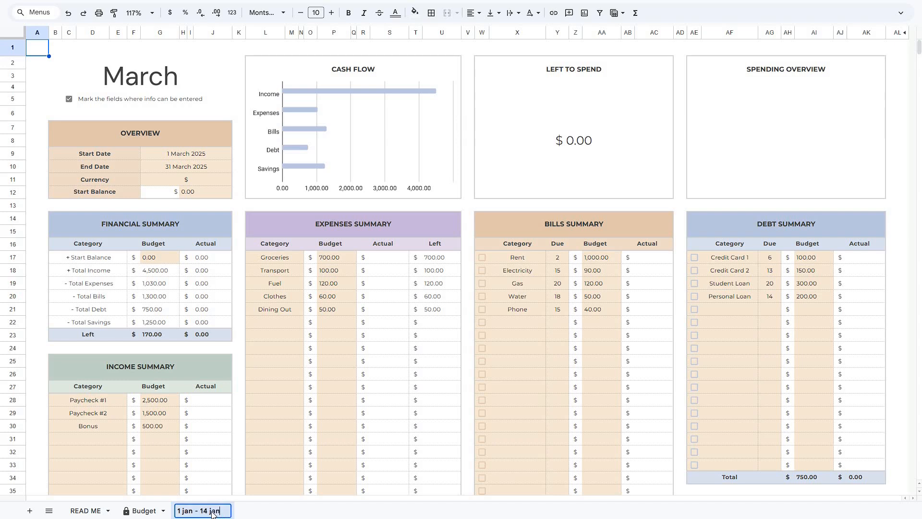
pyautogui.press('Return')
# Set the new sheet's start date to 1/1/2025 and its end date to 14/1/2025 in the Overview
pyautogui.click(212, 159)
pyautogui.write('1/1/2025')
pyautogui.press('Return')
pyautogui.write('14/1/2025')
pyautogui.press('Return')
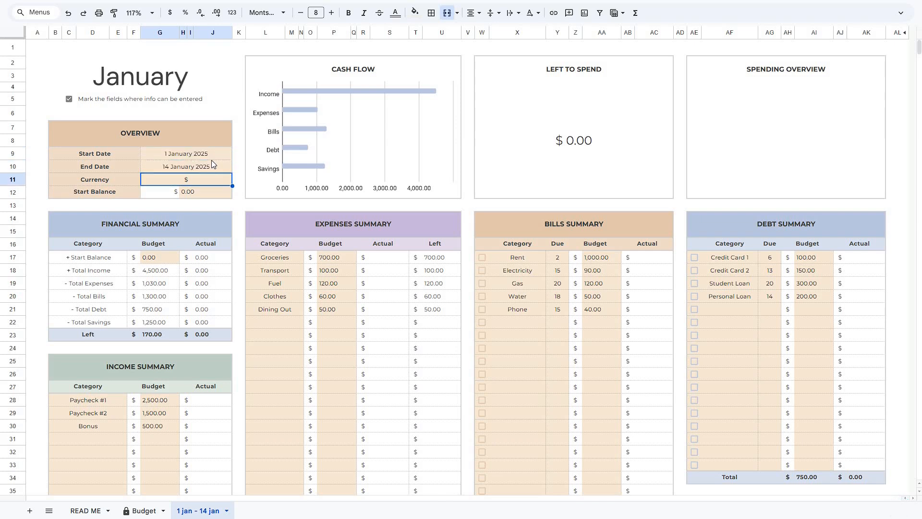
# Set the start balance in the Overview to 250
pyautogui.click(212, 194)
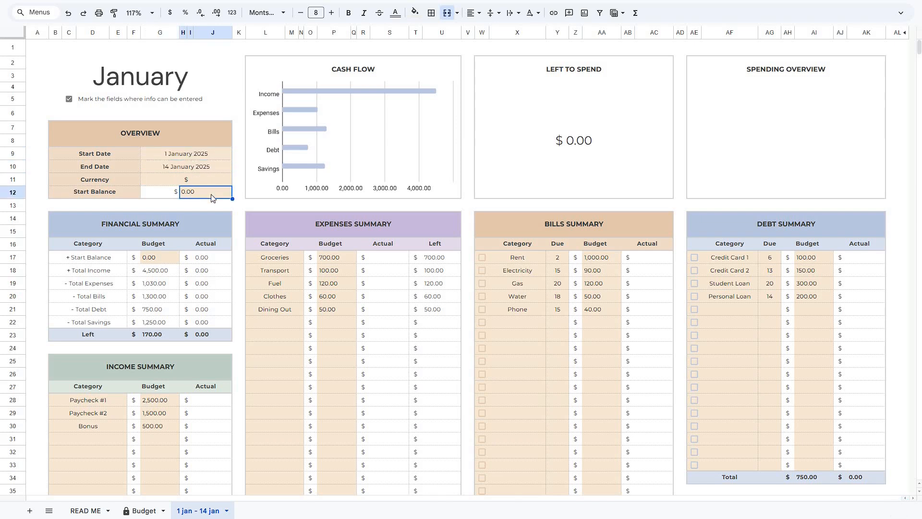
pyautogui.write('250')
pyautogui.press('Return')
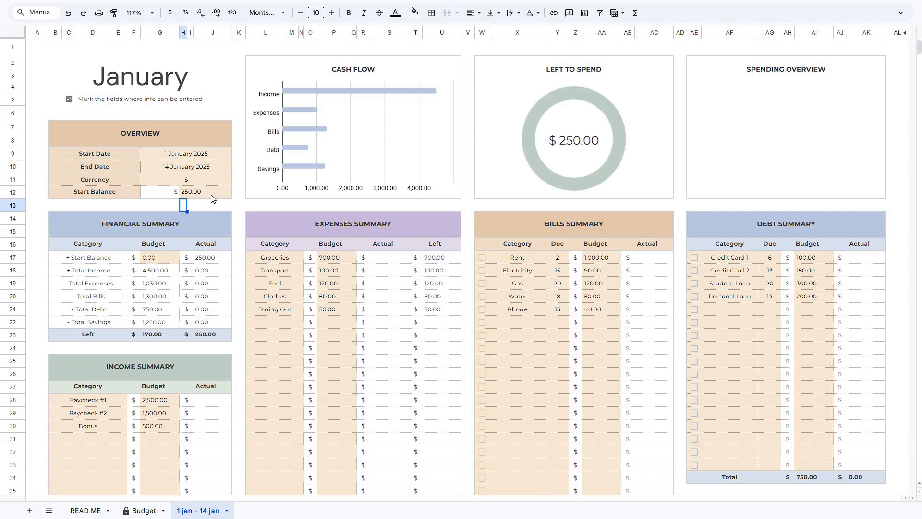
# Record the first transaction in the Transactions Tracker: 1 Jan 2025, Income, Paycheck #1, amount 2500
pyautogui.scroll(-10, 211, 198)
pyautogui.scroll(-6, 202, 201)
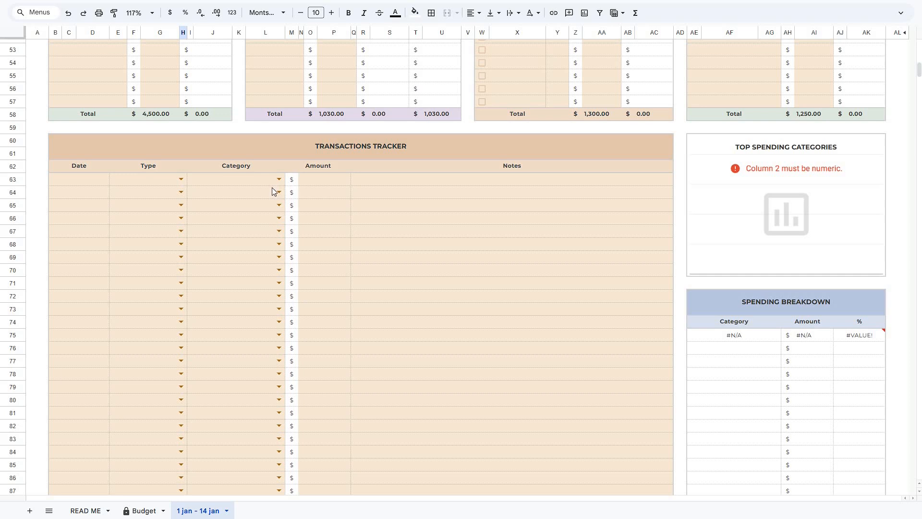
pyautogui.click(101, 180)
pyautogui.write('1 ja')
pyautogui.press('Tab')
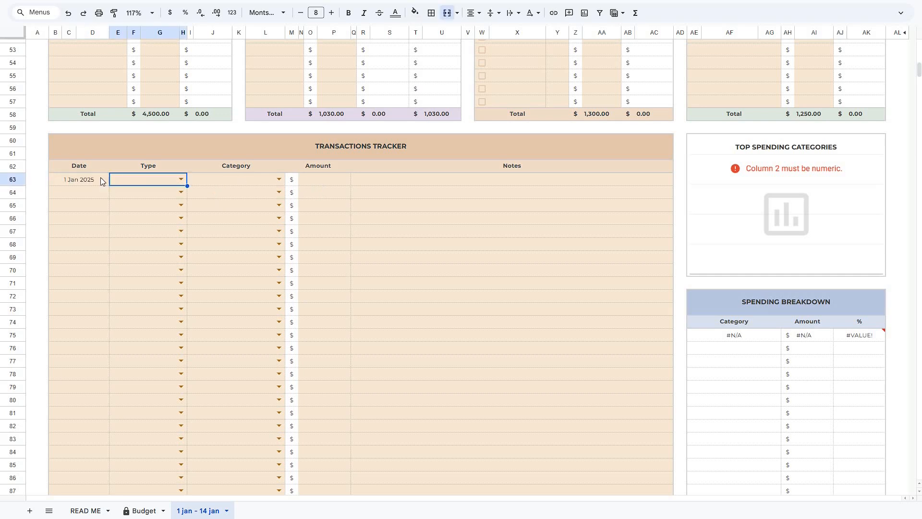
pyautogui.click(180, 179)
pyautogui.click(170, 193)
pyautogui.click(278, 179)
pyautogui.press('Return')
pyautogui.click(313, 179)
pyautogui.write('2500')
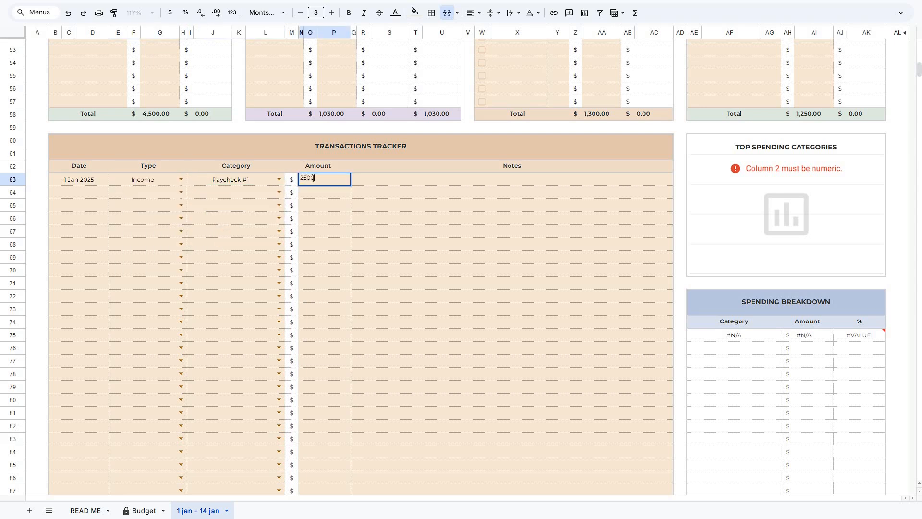
pyautogui.press('Return')
# Add a second transaction to the tracker: 2 Jan 2025, Expenses, Groceries, amount 150
pyautogui.scroll(10, 306, 184)
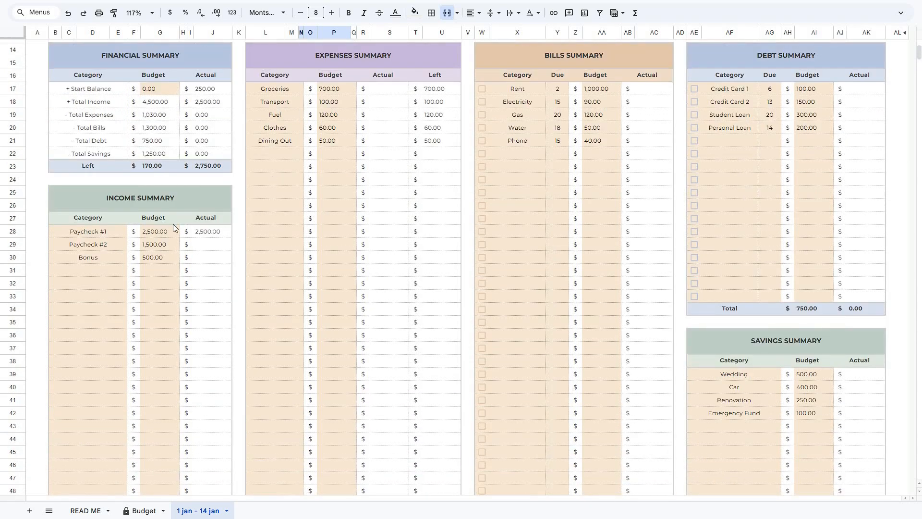
pyautogui.scroll(4, 267, 240)
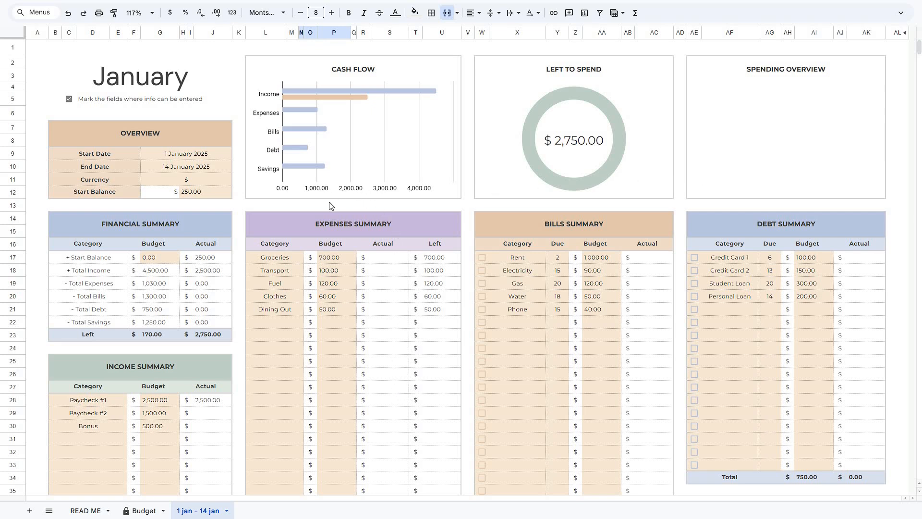
pyautogui.scroll(-10, 313, 254)
pyautogui.scroll(-7, 313, 254)
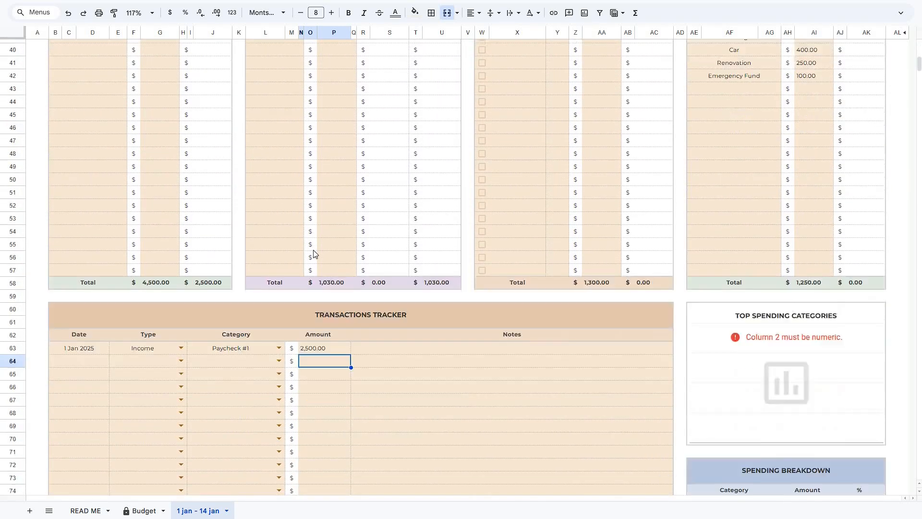
pyautogui.click(95, 195)
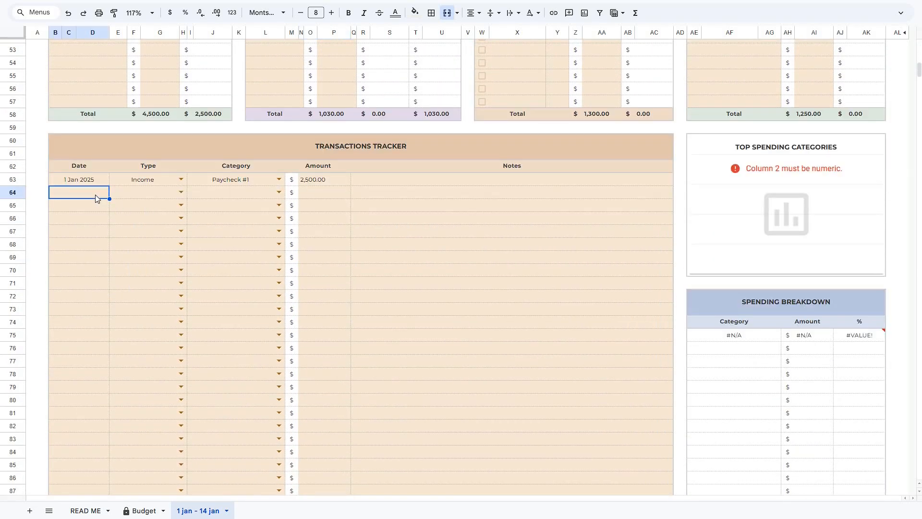
pyautogui.write('2 jan')
pyautogui.click(181, 193)
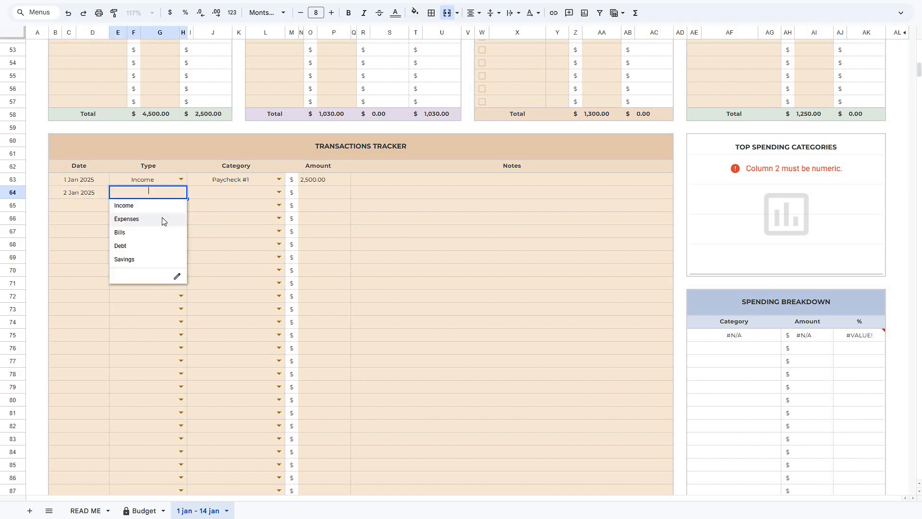
pyautogui.click(161, 219)
pyautogui.click(279, 193)
pyautogui.click(240, 206)
pyautogui.click(331, 195)
pyautogui.write('150')
pyautogui.press('Return')
# Add a bill transaction dated 3 Jan 2025 for Rent with an amount of 1000
pyautogui.click(100, 207)
pyautogui.write('3 jan')
pyautogui.doubleClick(120, 207)
pyautogui.click(144, 244)
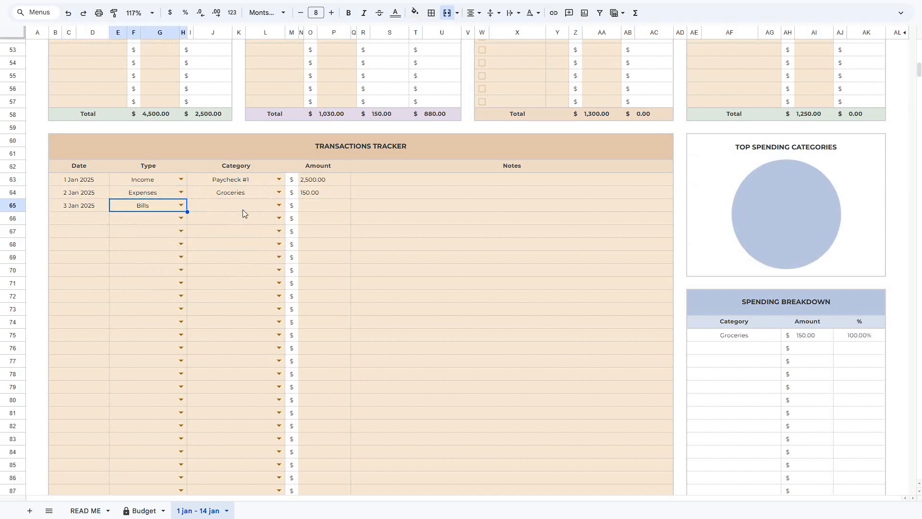
pyautogui.click(240, 220)
pyautogui.click(324, 204)
pyautogui.write('1000')
# Add a debt transaction dated 3 Jan 2025 for Credit Card 1 with an amount of 120
pyautogui.click(99, 218)
pyautogui.write('3 jan')
pyautogui.doubleClick(139, 221)
pyautogui.click(144, 270)
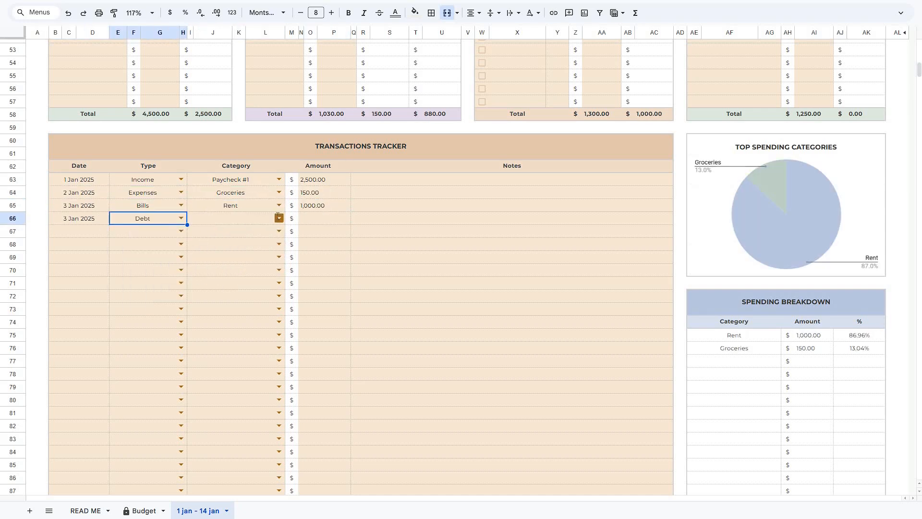
pyautogui.click(279, 218)
pyautogui.click(243, 232)
pyautogui.click(333, 217)
pyautogui.write('120')
# Add a savings transaction dated 4 Jan 2025 for Wedding with an amount of 200
pyautogui.click(96, 234)
pyautogui.write('4 jan 2025')
pyautogui.click(181, 232)
pyautogui.click(146, 297)
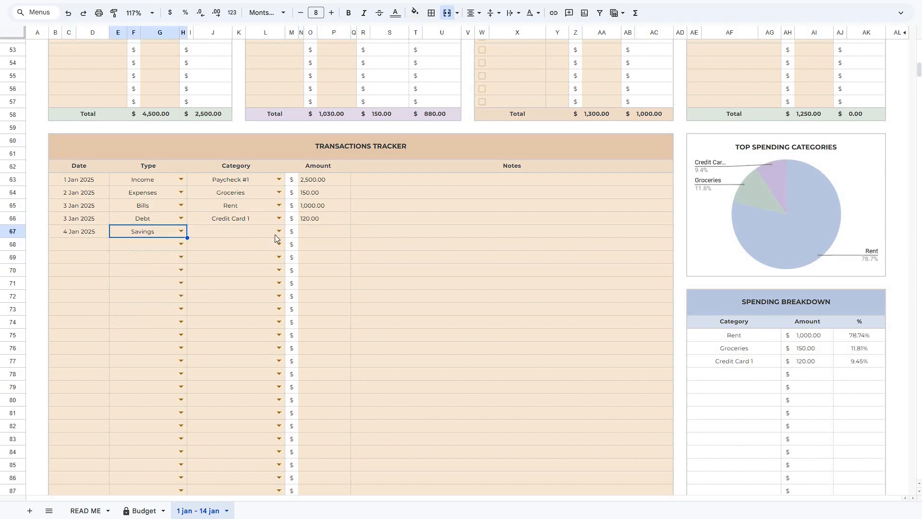
pyautogui.click(279, 232)
pyautogui.click(243, 271)
pyautogui.click(334, 231)
pyautogui.write('200')
pyautogui.press('Return')
# Check off Rent in the Bills Summary and Credit Card 1 in the Debt Summary
pyautogui.scroll(15, 330, 244)
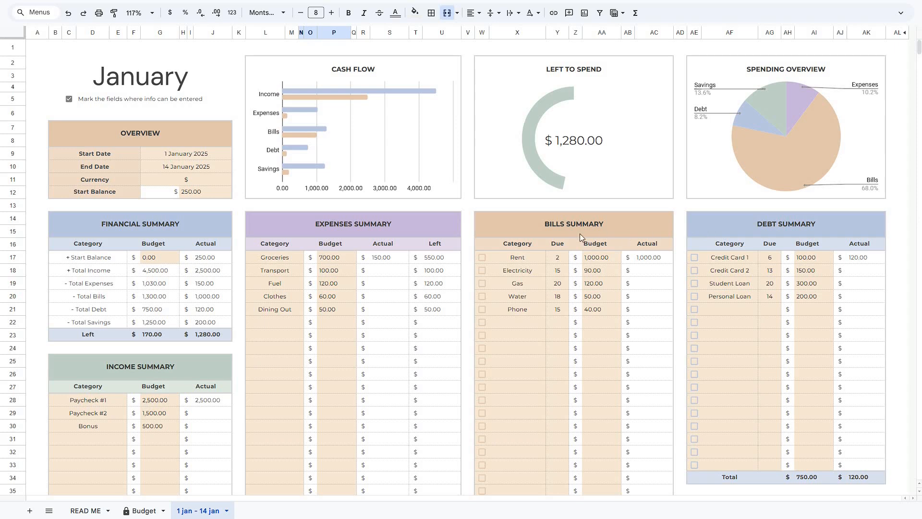
pyautogui.click(482, 258)
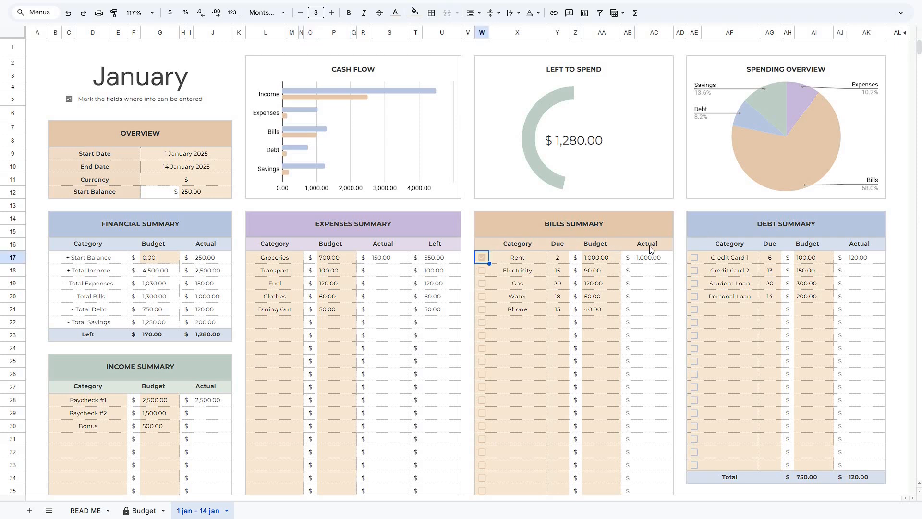
pyautogui.click(694, 260)
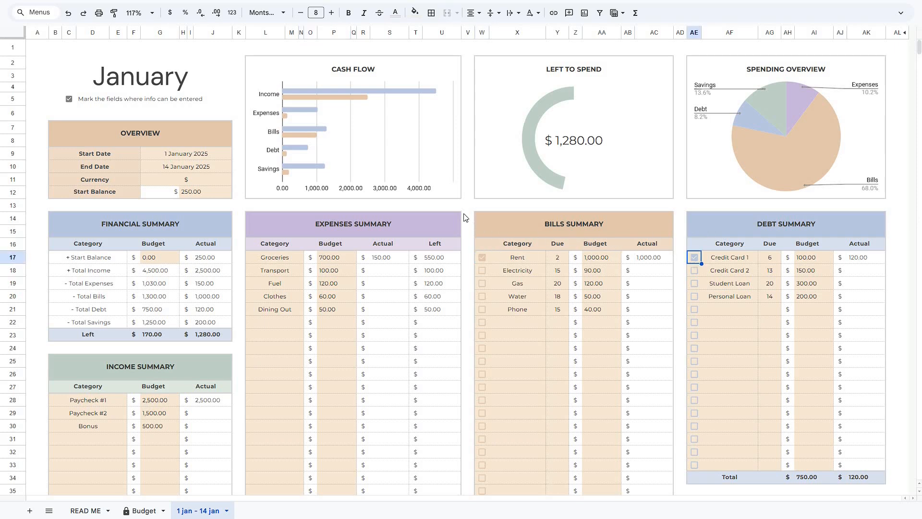
# Examine the Cash Flow, Left to Spend, Spending Overview and Top Spending Categories charts and the Spending Breakdown table
pyautogui.click(415, 138)
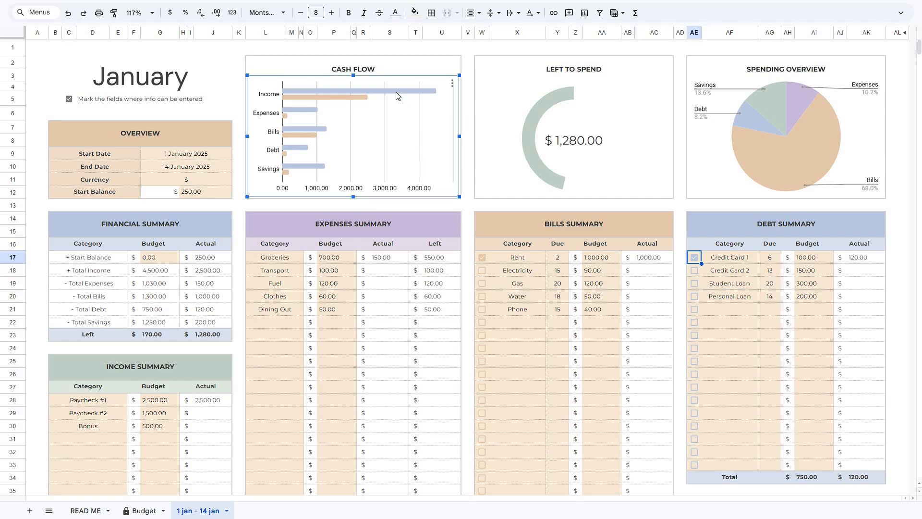
pyautogui.click(494, 122)
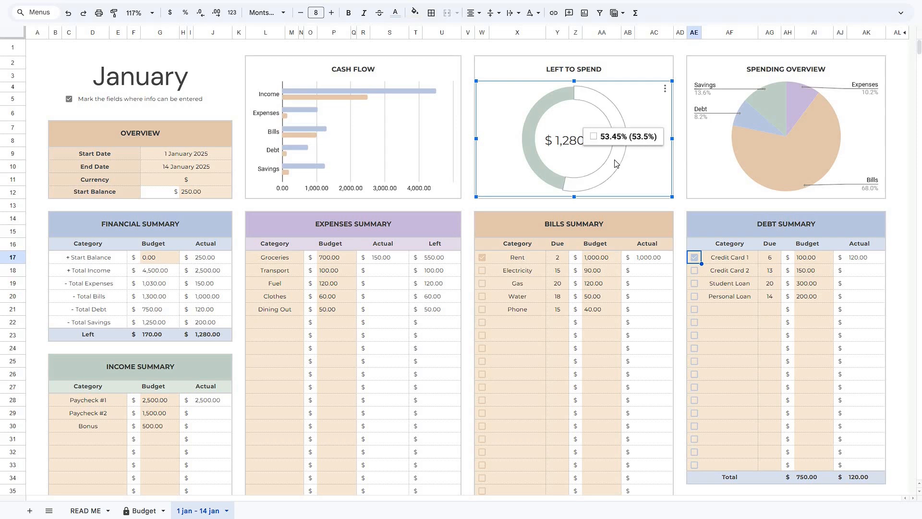
pyautogui.click(699, 161)
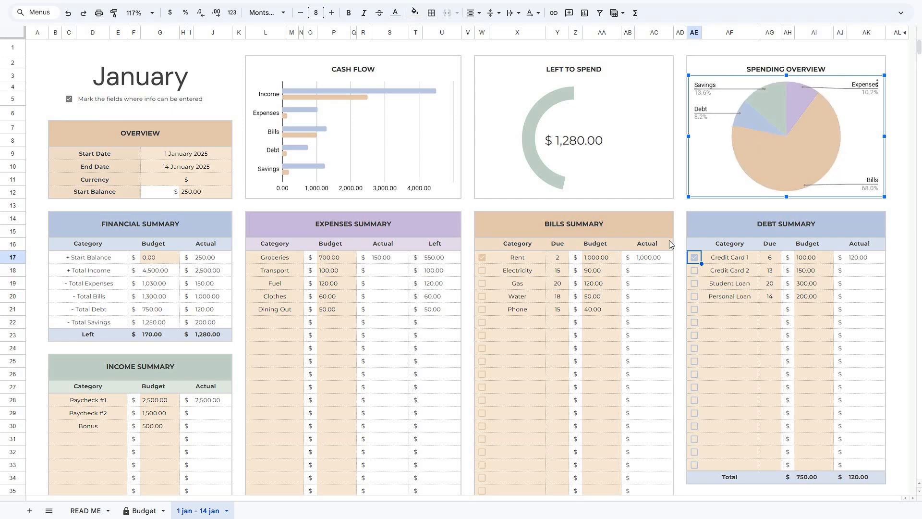
pyautogui.scroll(-15, 673, 257)
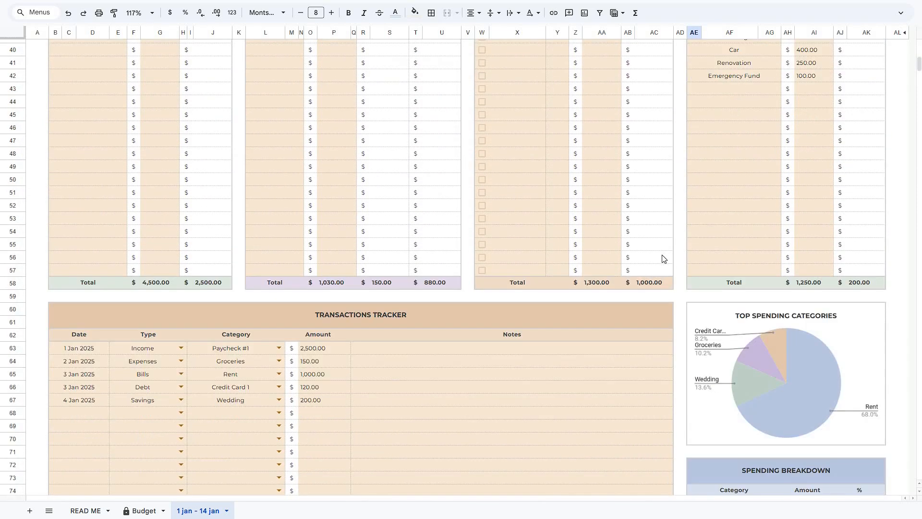
pyautogui.click(740, 244)
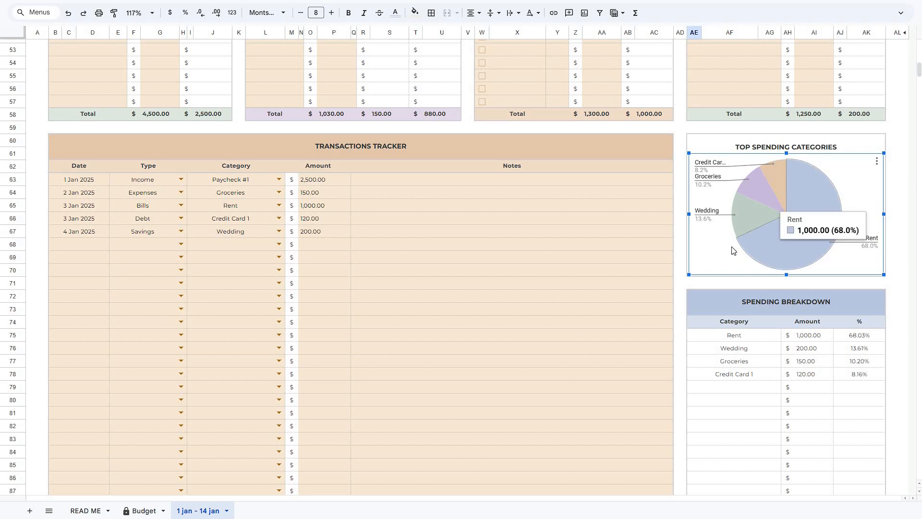
pyautogui.scroll(-1, 713, 249)
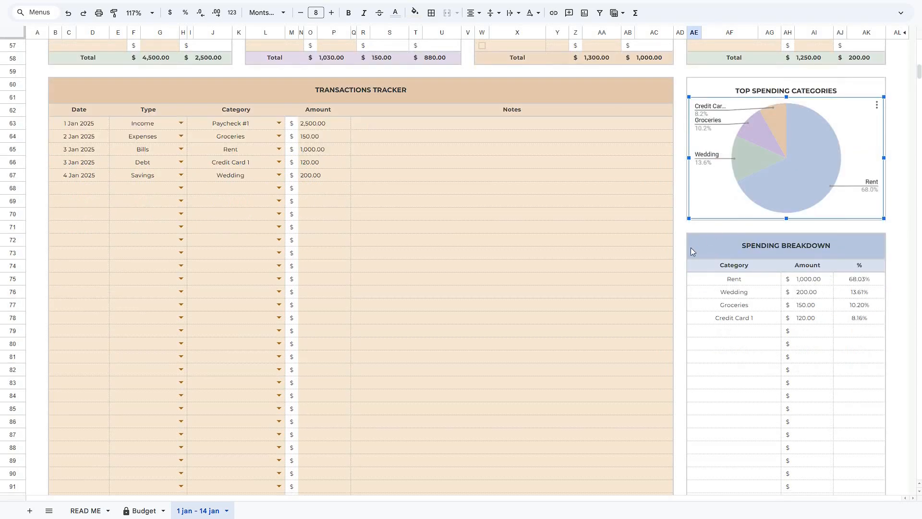
pyautogui.scroll(14, 506, 232)
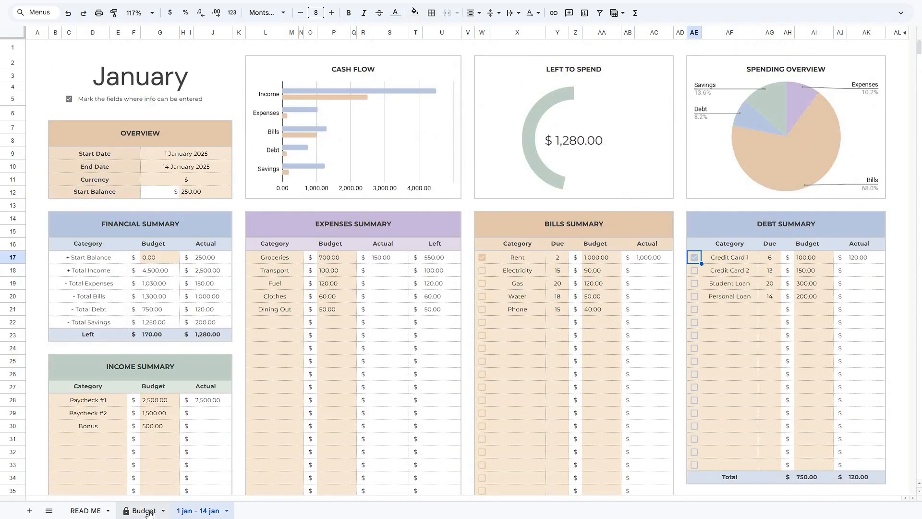
pyautogui.click(147, 513)
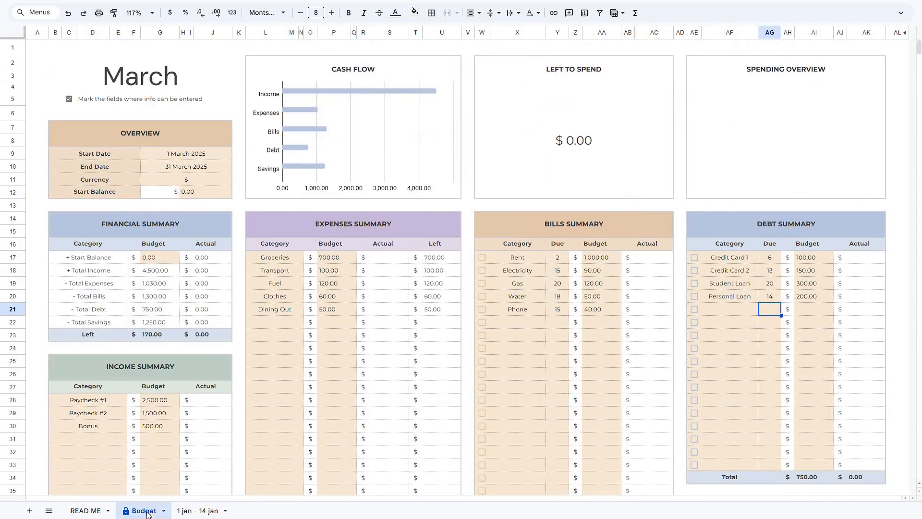
pyautogui.click(200, 512)
pyautogui.click(226, 511)
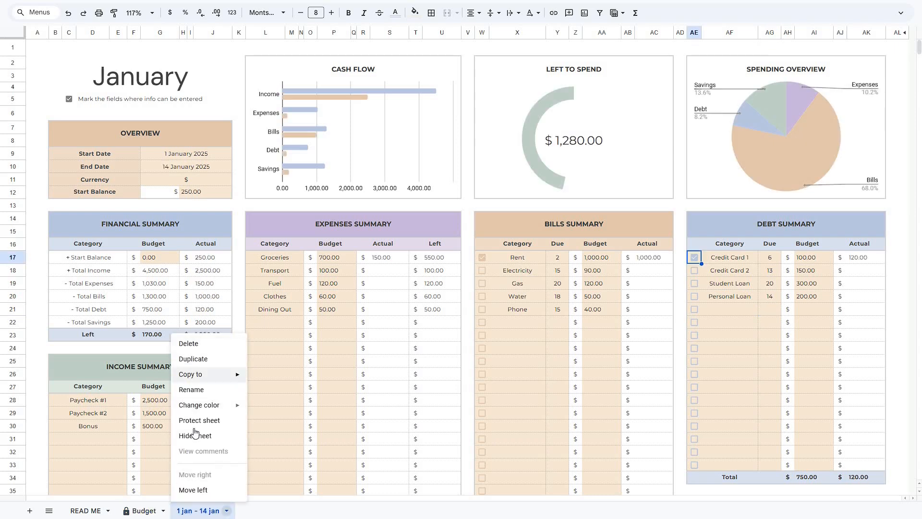
pyautogui.click(241, 310)
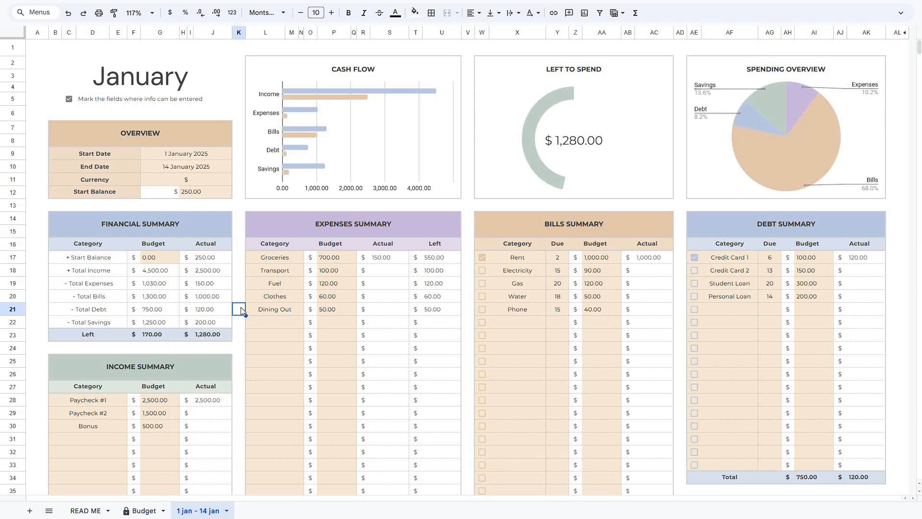